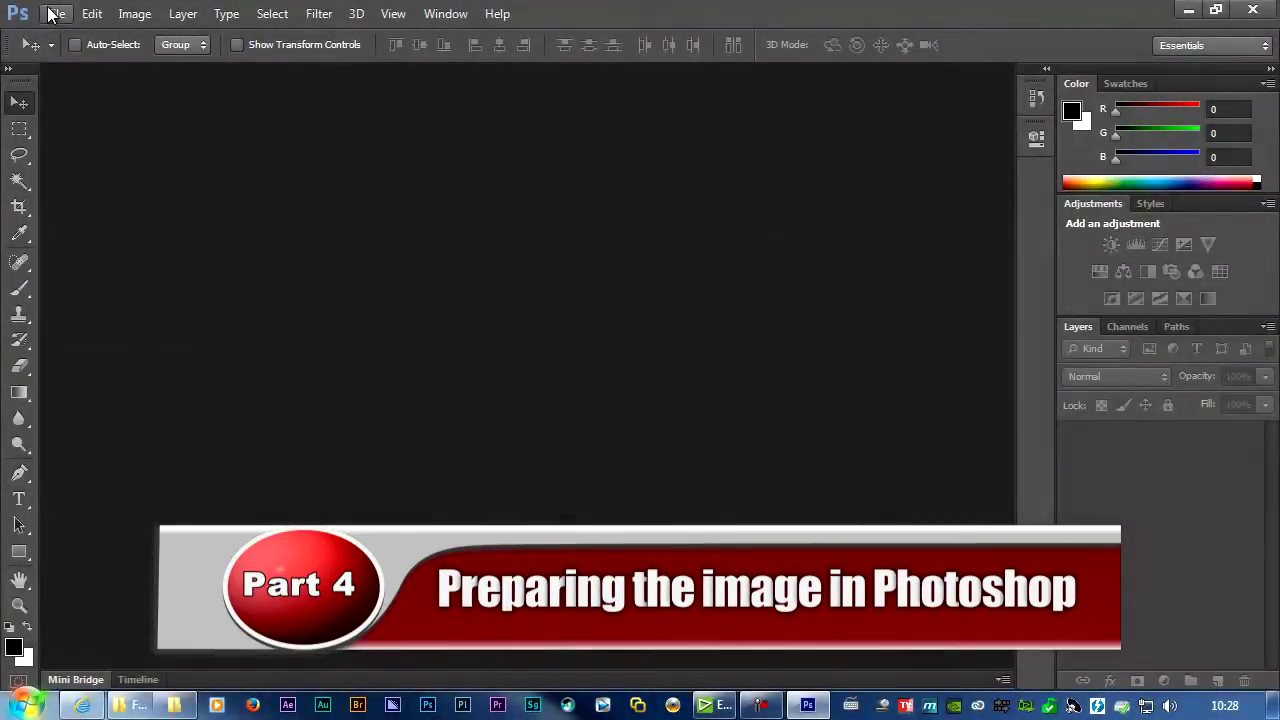
- Create a new blank document using the Film & Video preset at HDTV 1080p/29.97
click(54, 13)
click(70, 36)
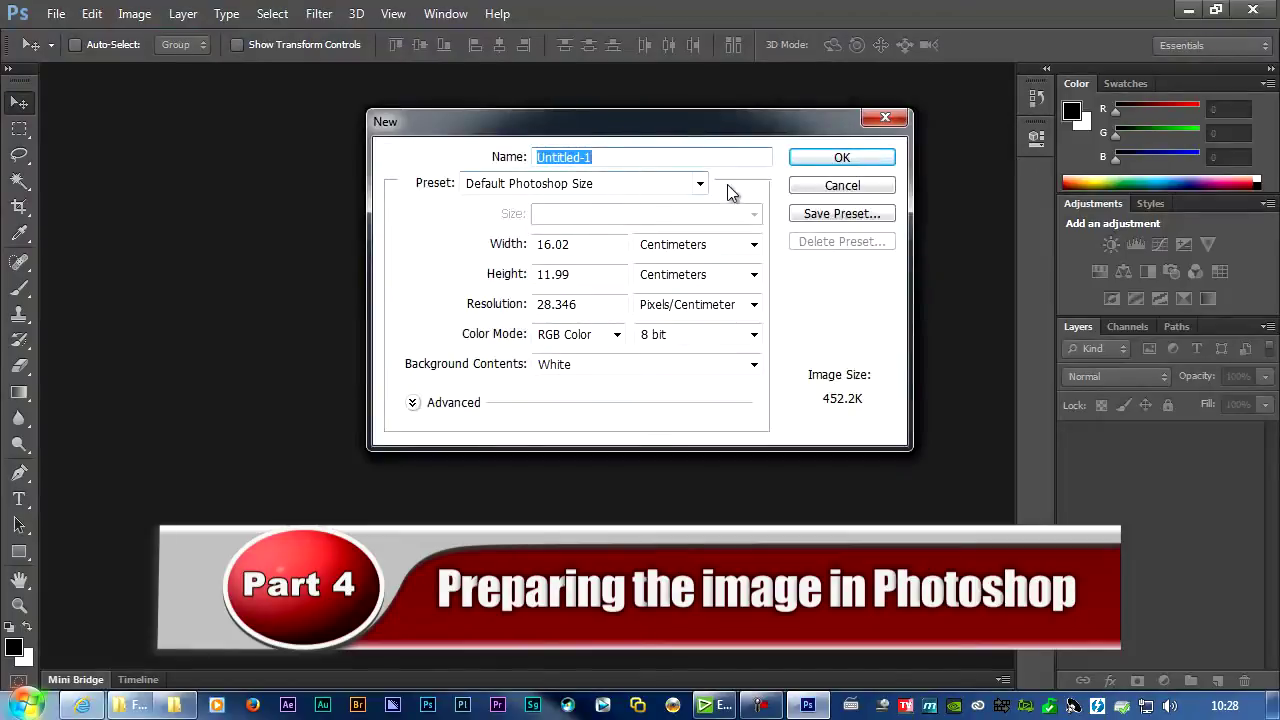
click(699, 184)
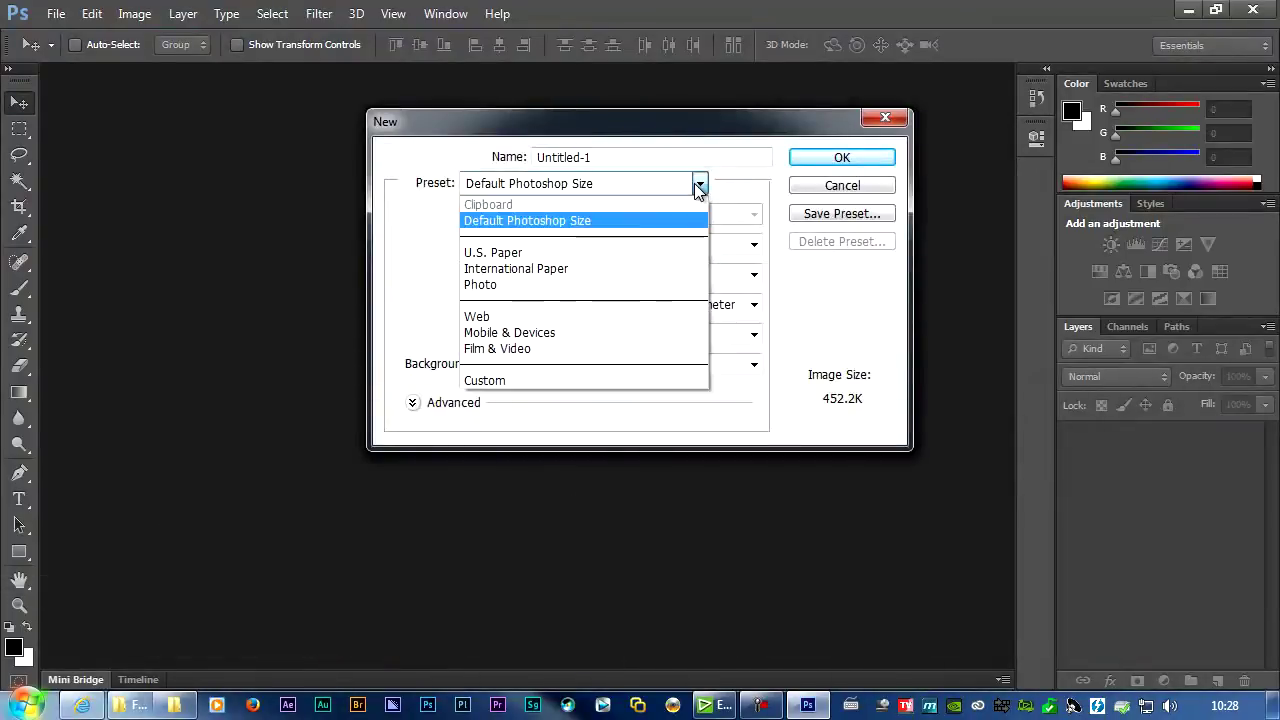
click(616, 350)
click(752, 213)
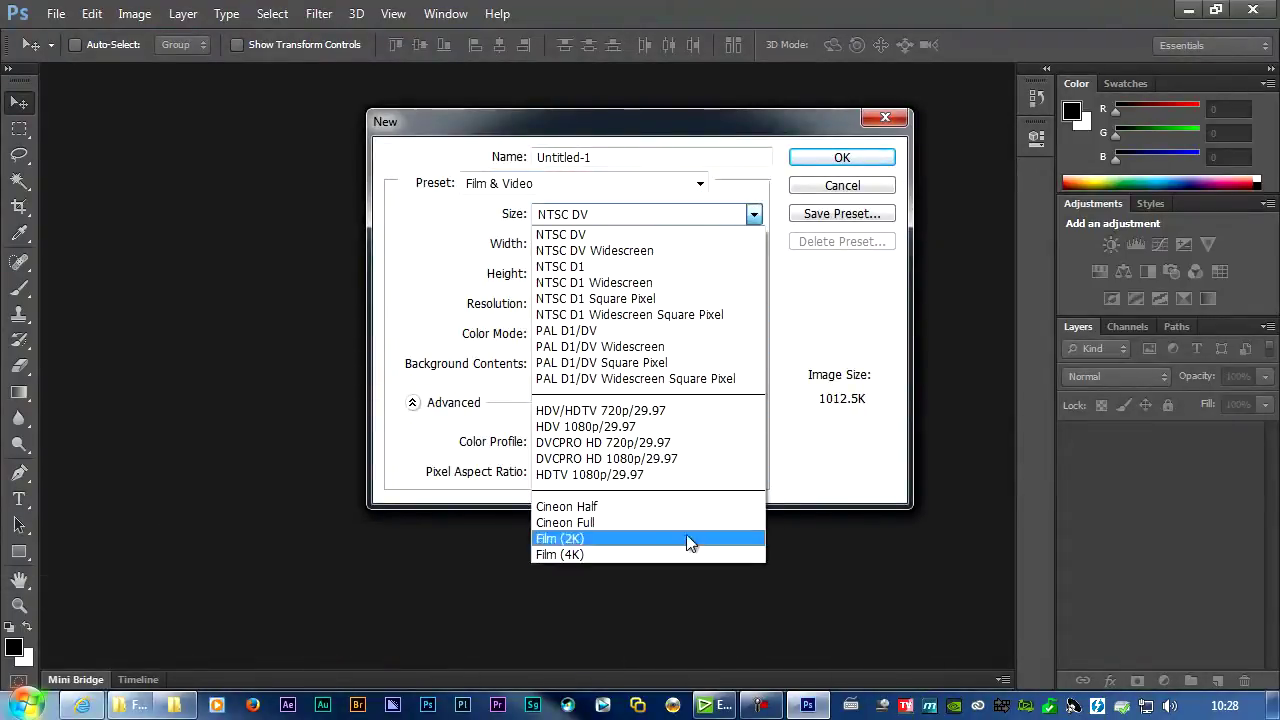
click(655, 474)
click(845, 158)
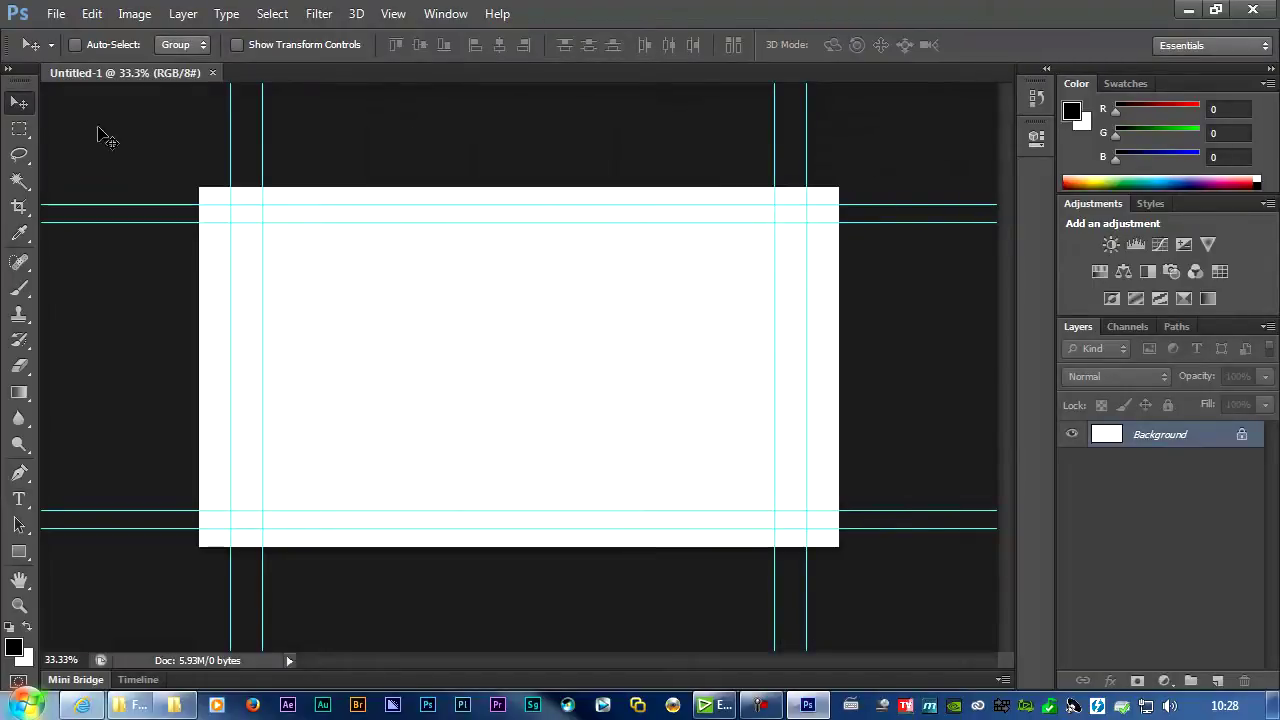
- Open IMG_3319.JPG, then select all of the parrot photo and copy it
click(56, 13)
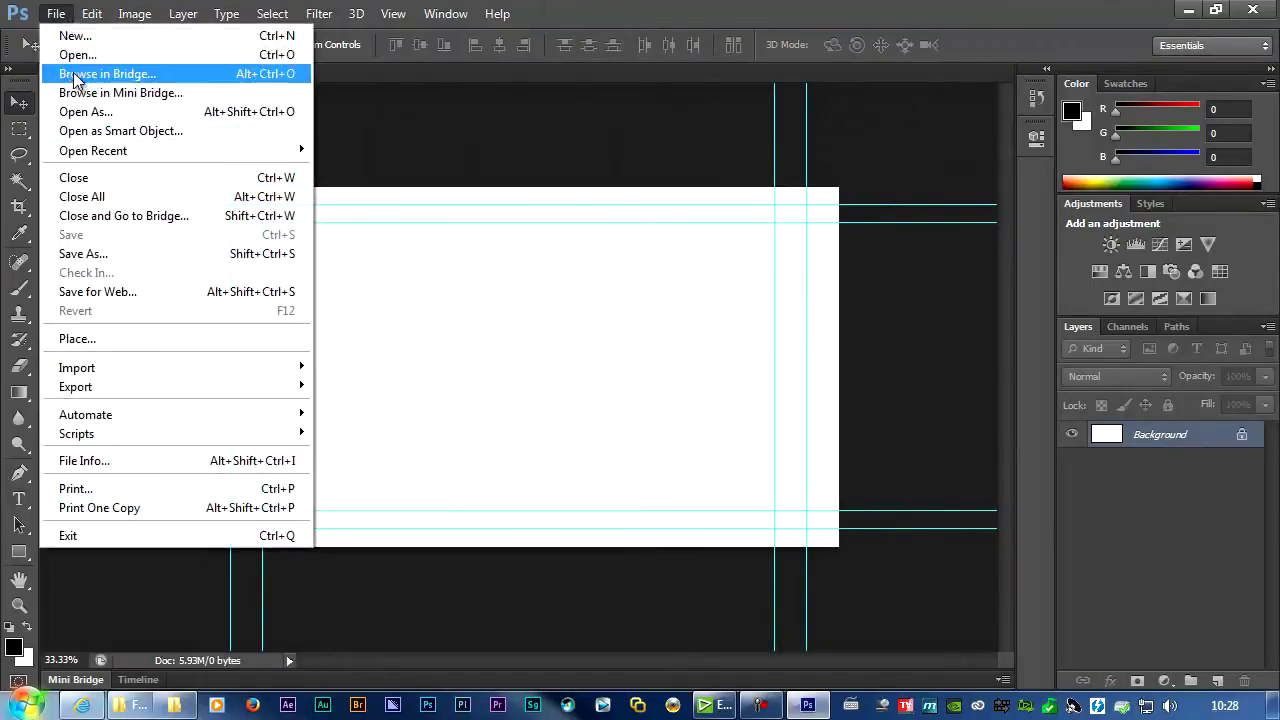
click(60, 54)
click(1199, 587)
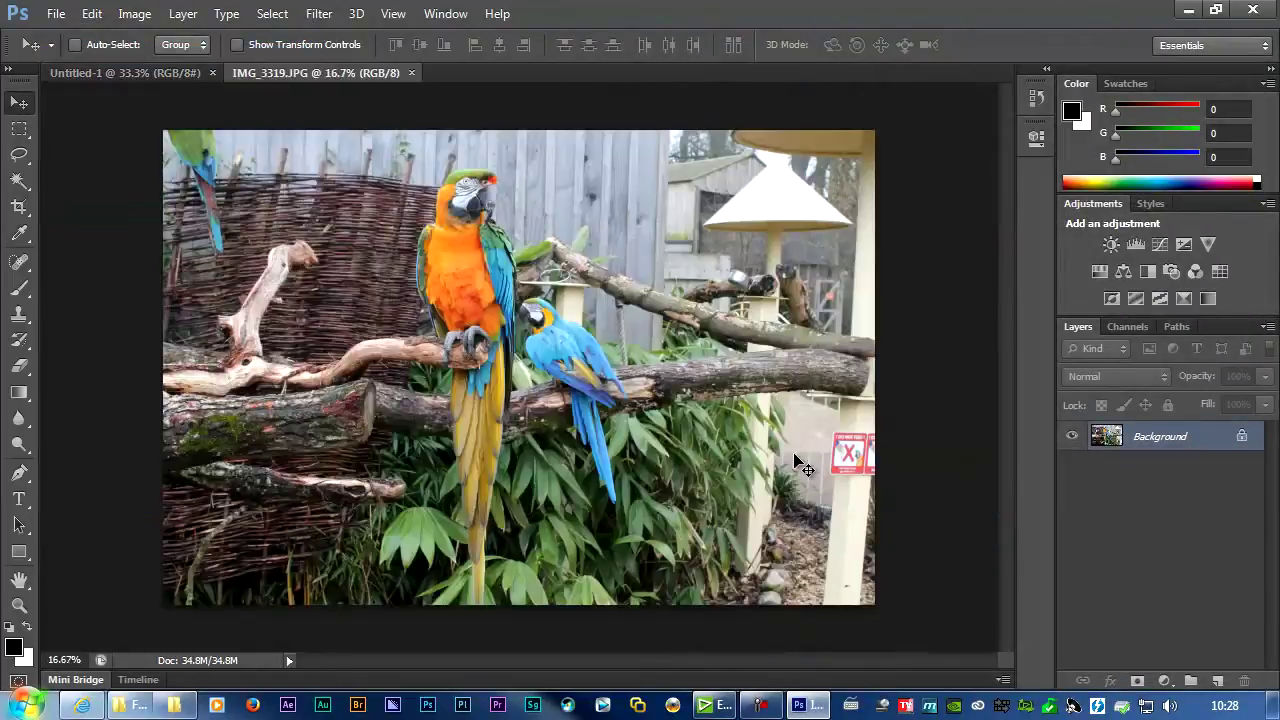
click(268, 14)
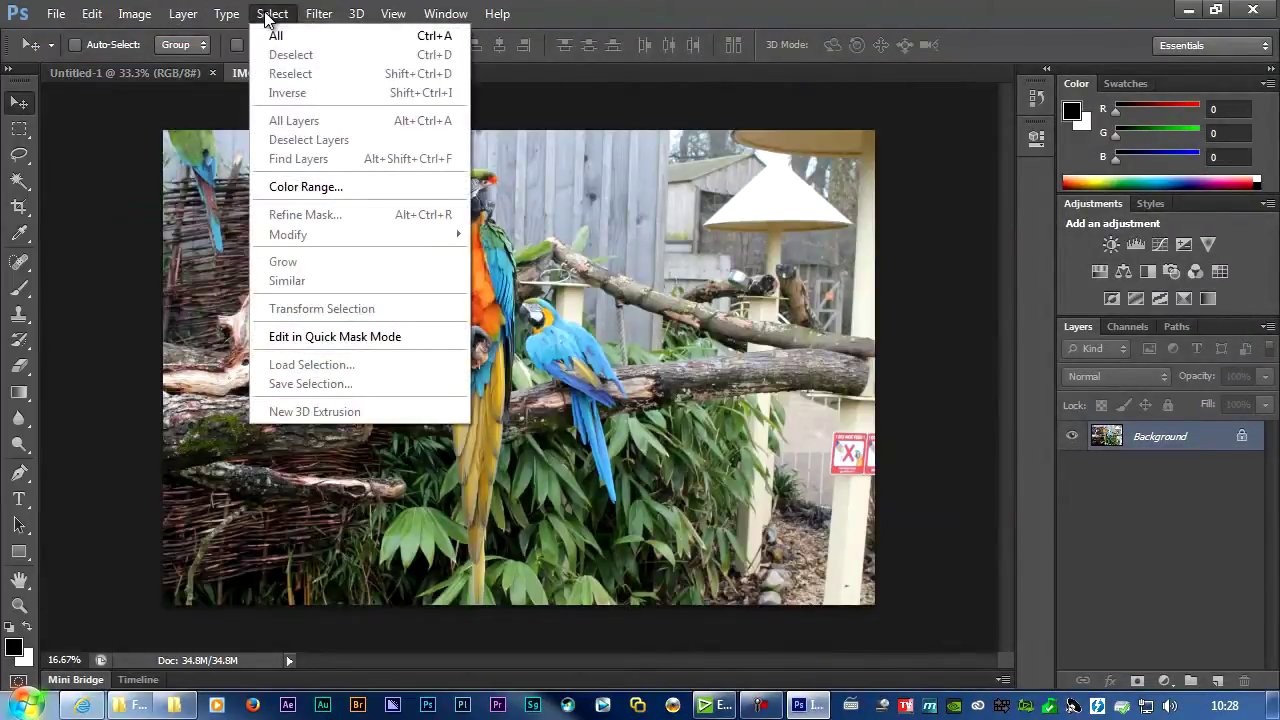
click(281, 37)
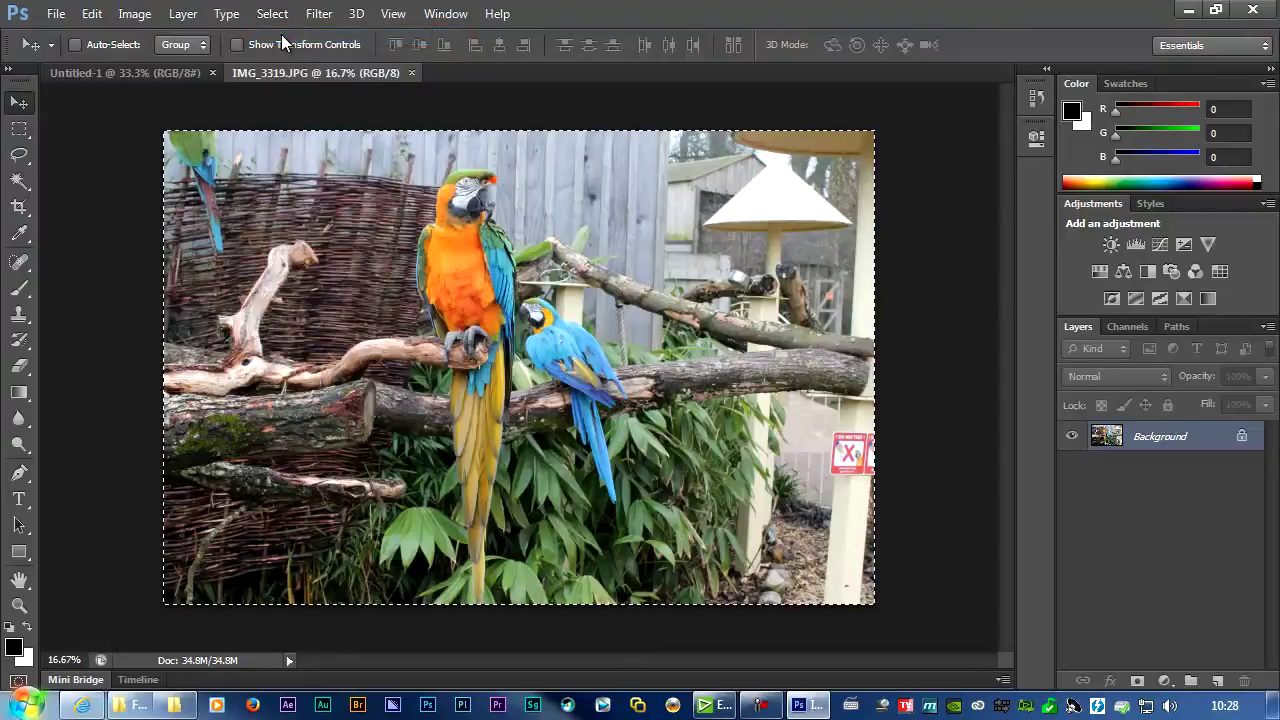
click(91, 13)
click(145, 142)
click(91, 13)
click(148, 181)
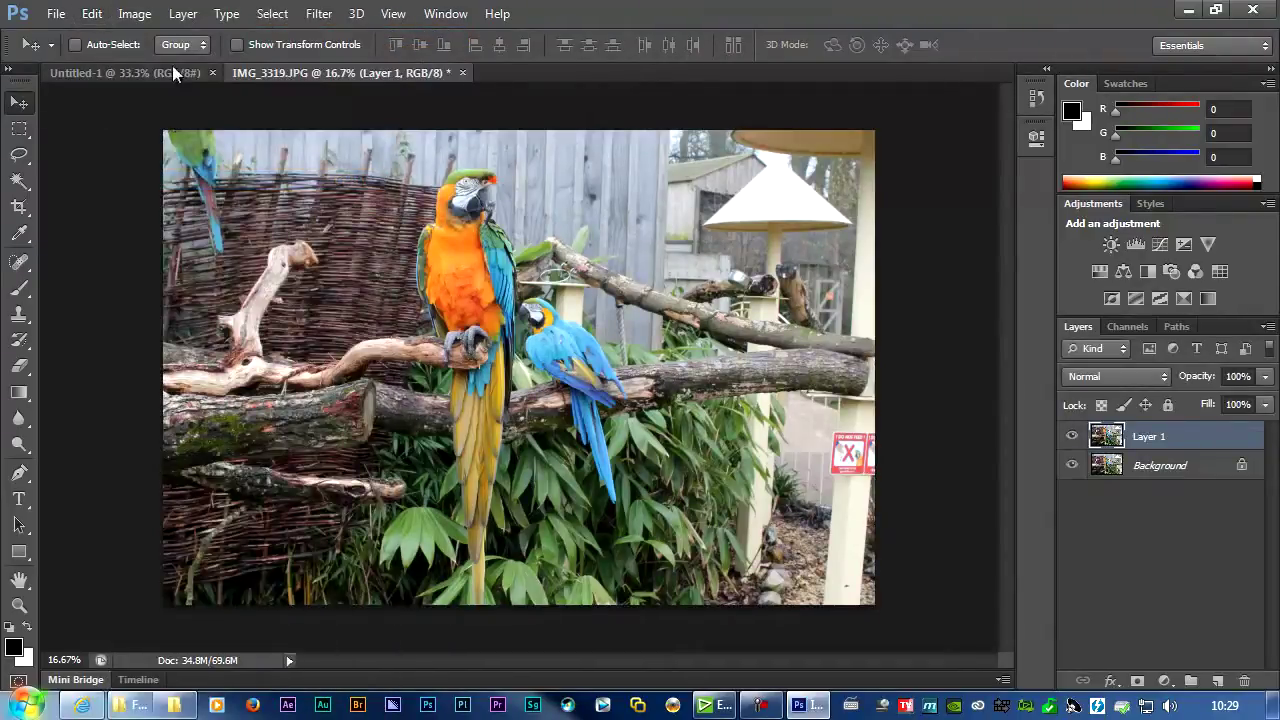
- Paste the parrot photo into Untitled-1 as Layer 1 and move it up and left
click(154, 70)
key(ctrl+v)
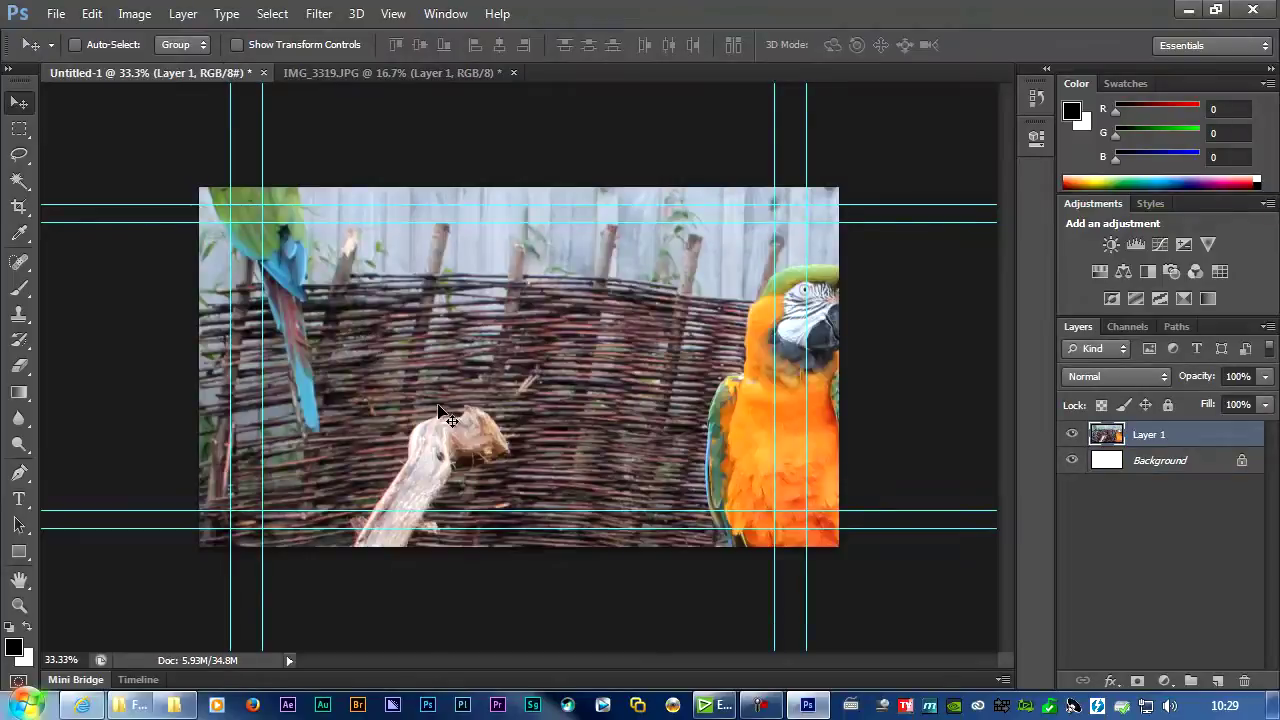
drag(688, 382, 480, 284)
click(91, 13)
mouse_move(300, 398)
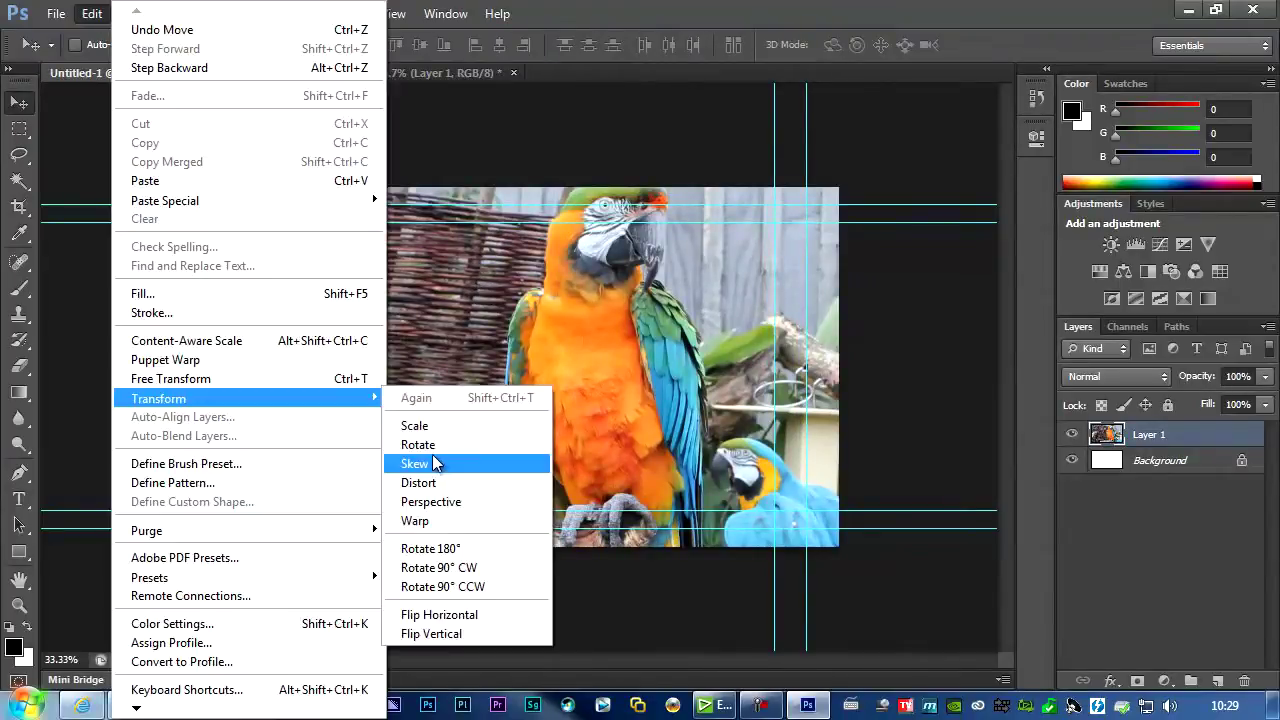
- Free Transform the parrot layer down to about 45%, nudge it into place, and commit
click(221, 378)
drag(381, 277, 605, 316)
drag(927, 614, 840, 606)
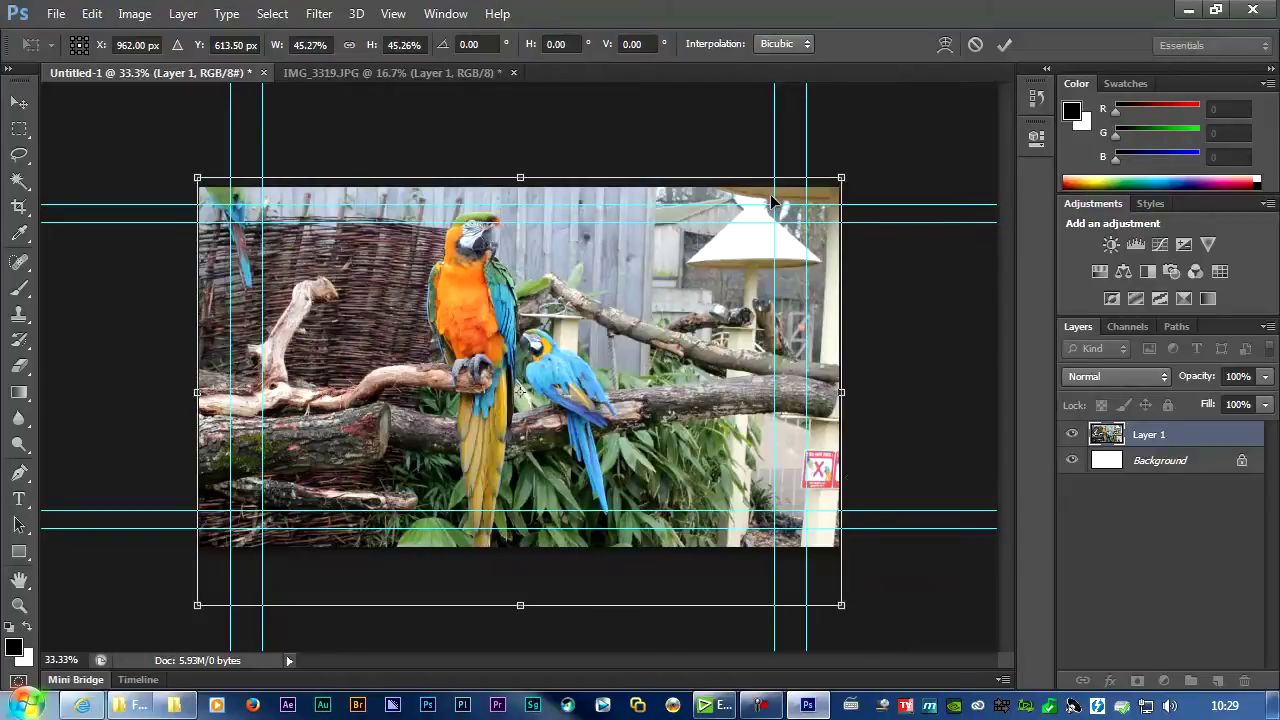
drag(468, 285, 472, 279)
drag(594, 366, 591, 363)
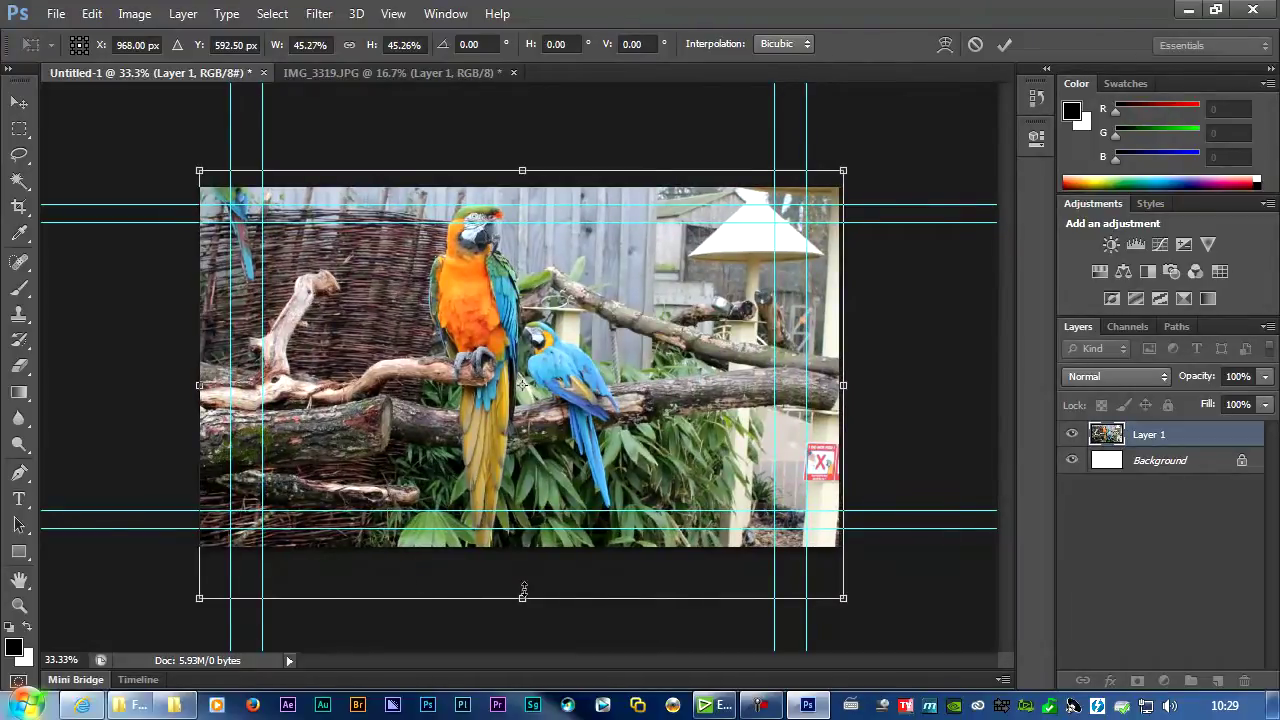
key(Return)
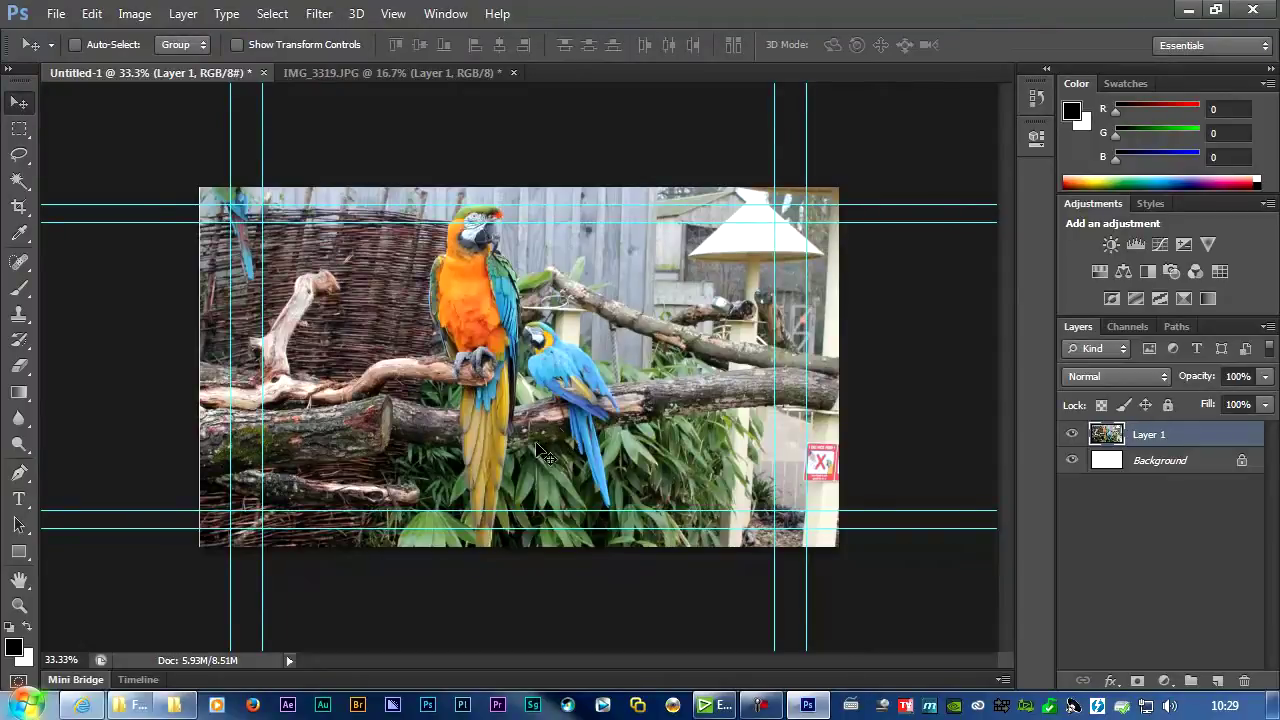
- Turn off the guides with View > Show > Guides
click(391, 14)
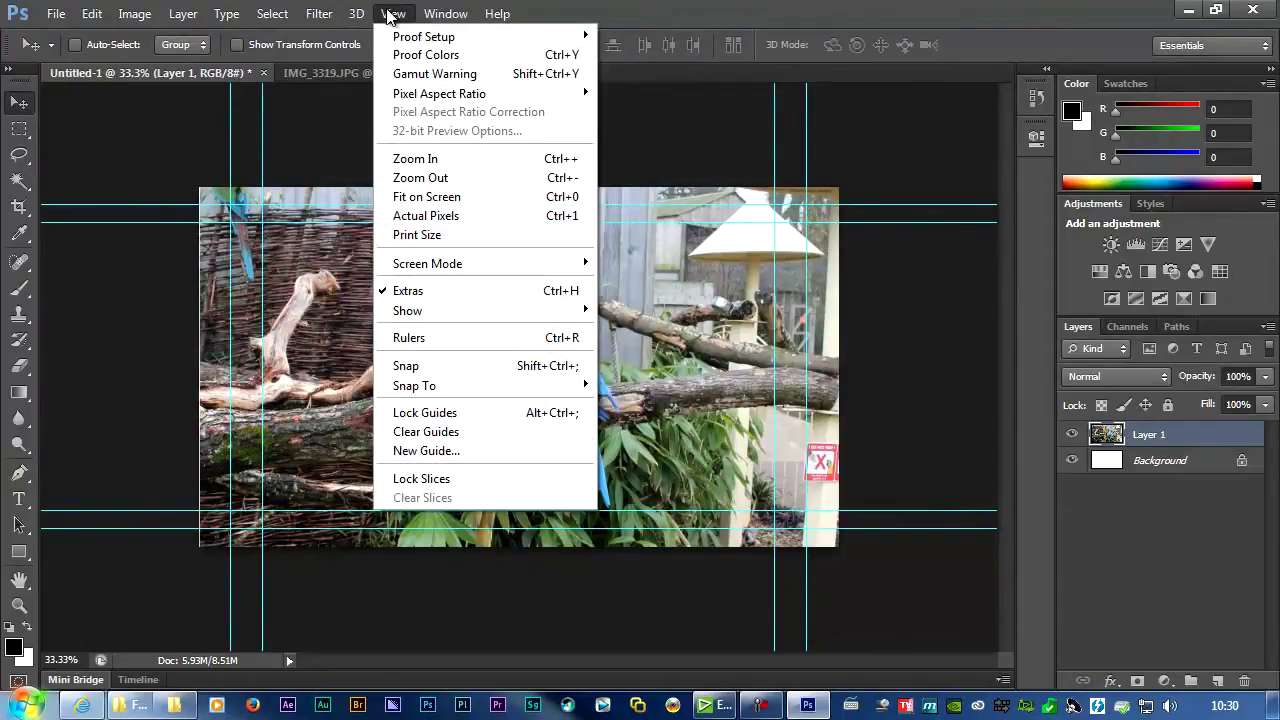
mouse_move(470, 315)
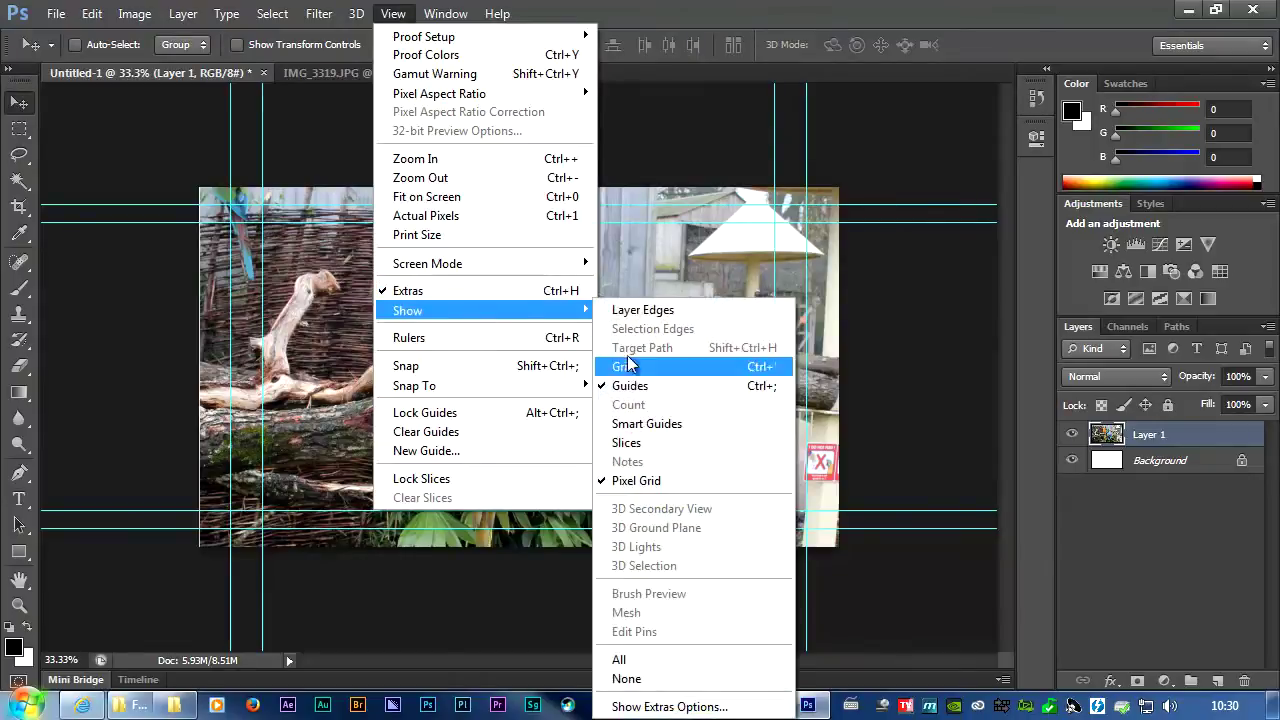
click(630, 386)
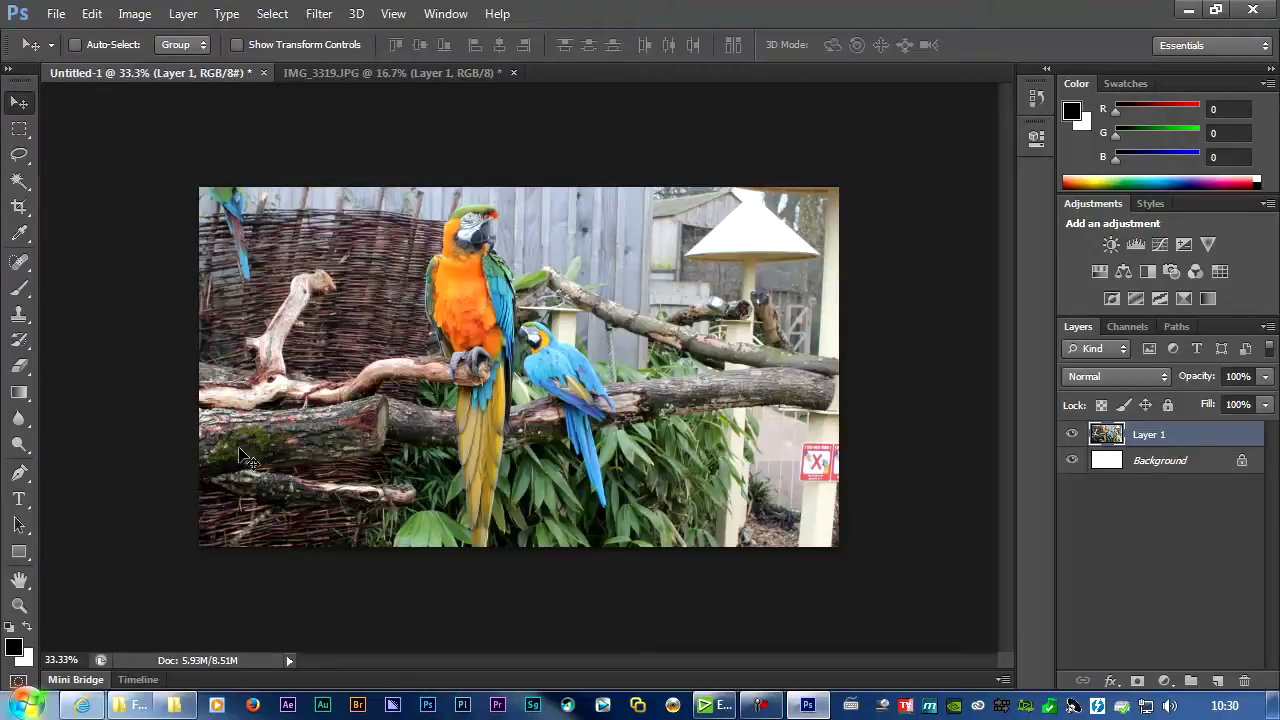
- Lasso the stacked logs at lower left, then zoom in to 200% on the log
click(19, 155)
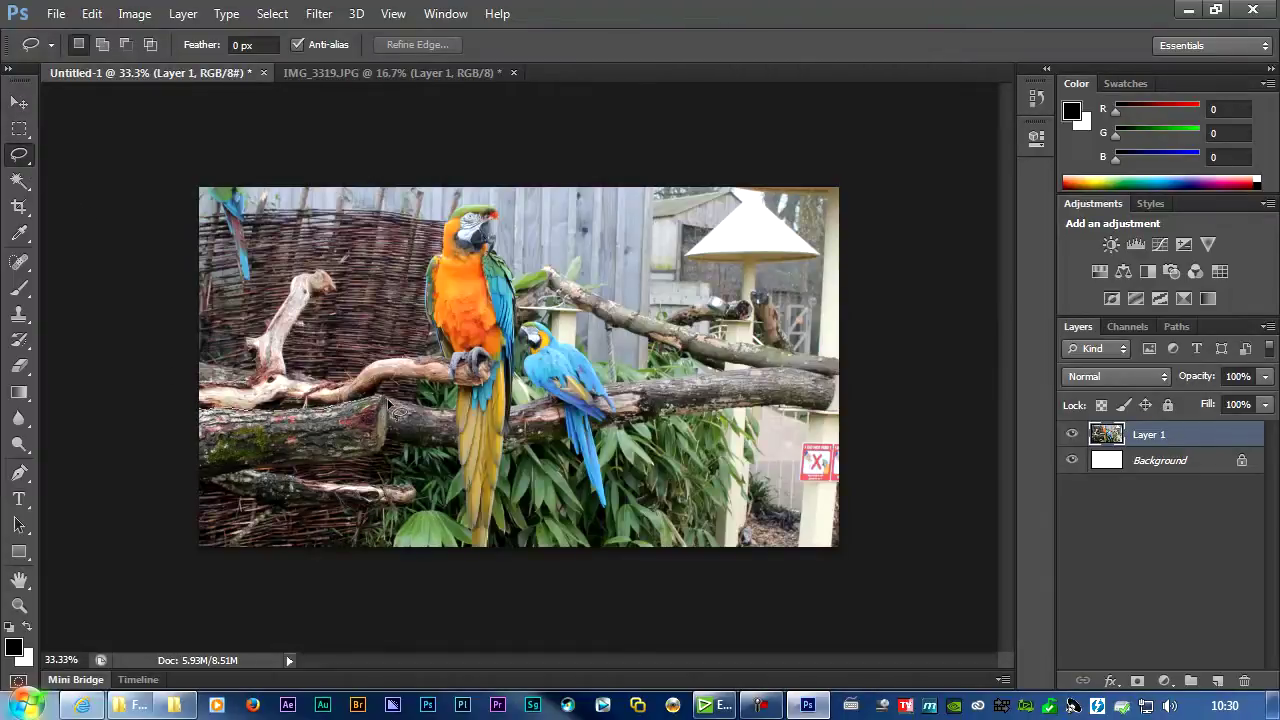
mouse_move(390, 405)
mouse_down()
mouse_move(368, 460)
mouse_move(258, 472)
mouse_move(416, 505)
mouse_move(421, 522)
mouse_move(218, 507)
mouse_move(186, 466)
mouse_move(178, 412)
mouse_up()
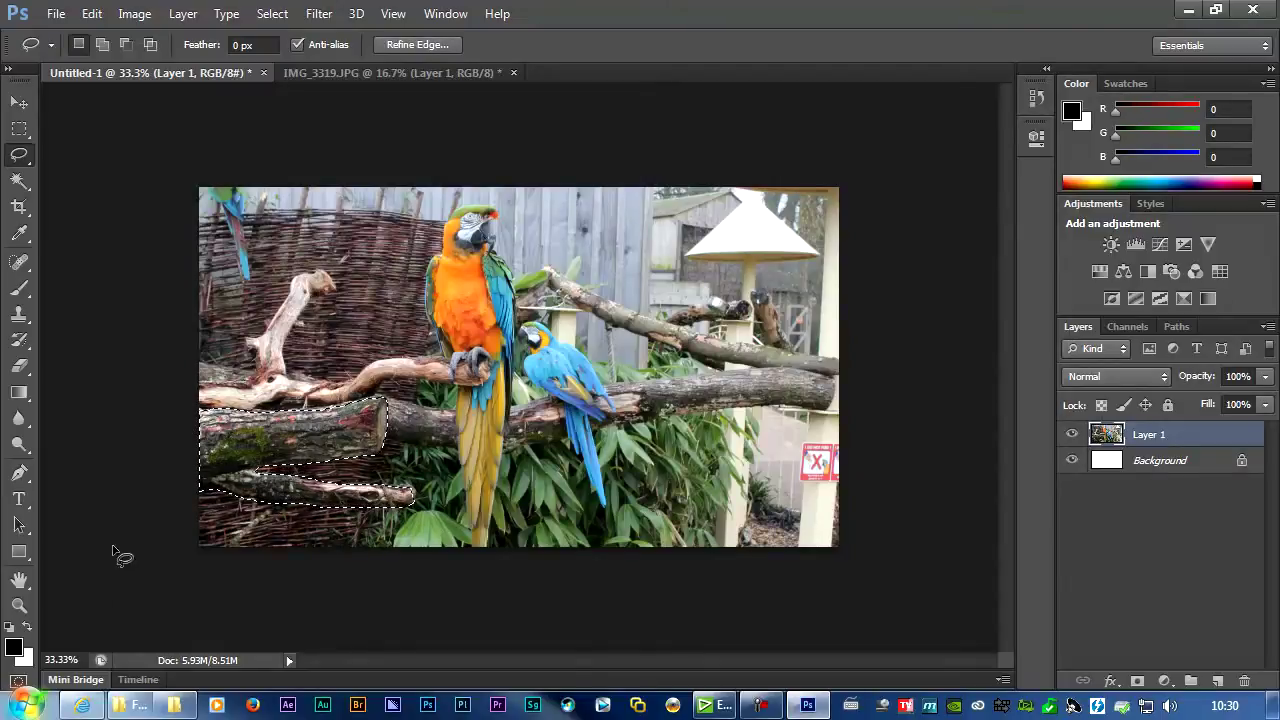
click(19, 605)
click(331, 422)
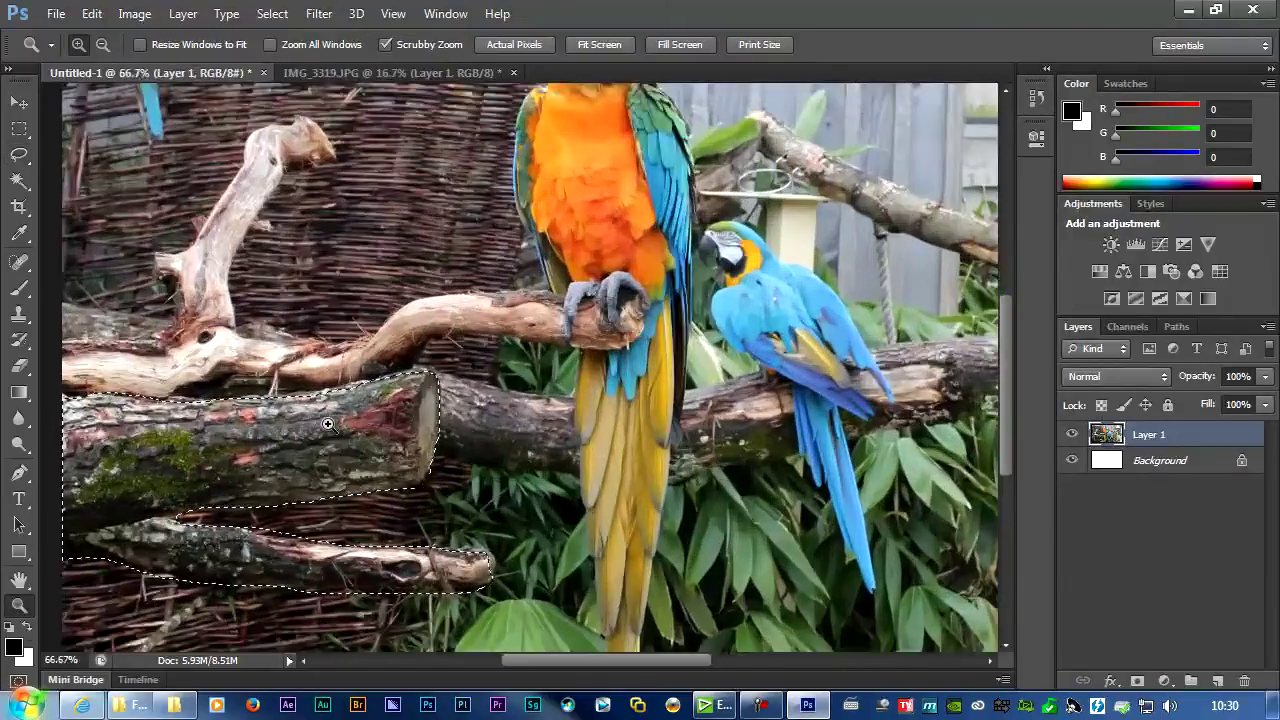
click(327, 424)
click(327, 424)
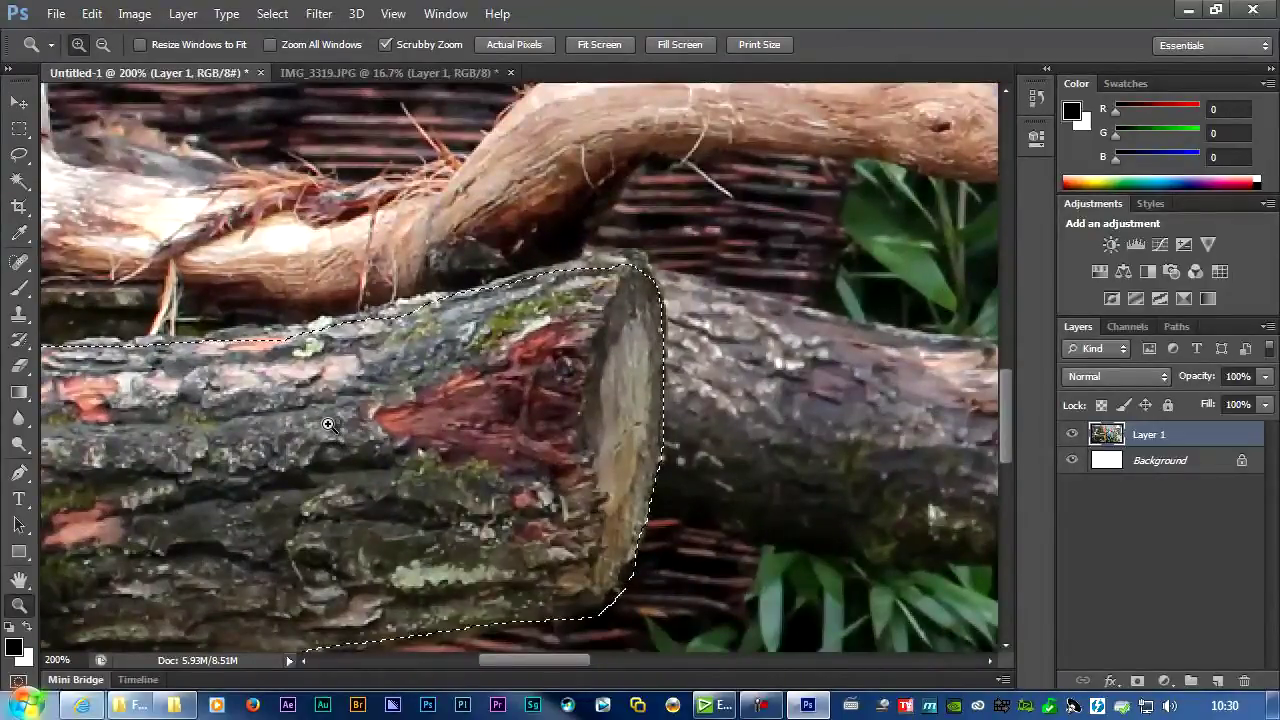
- Add the log's top edge to the selection, subtract along its lower-right edge, and zoom out
click(20, 158)
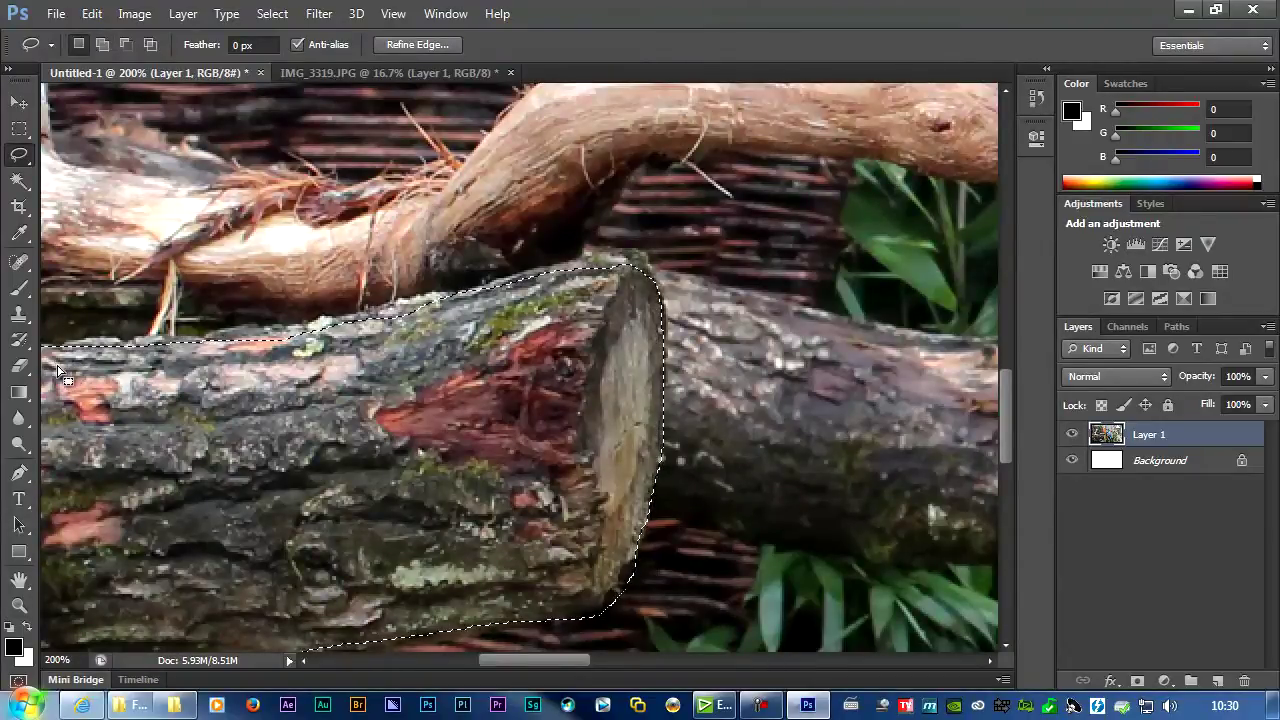
key(shift)
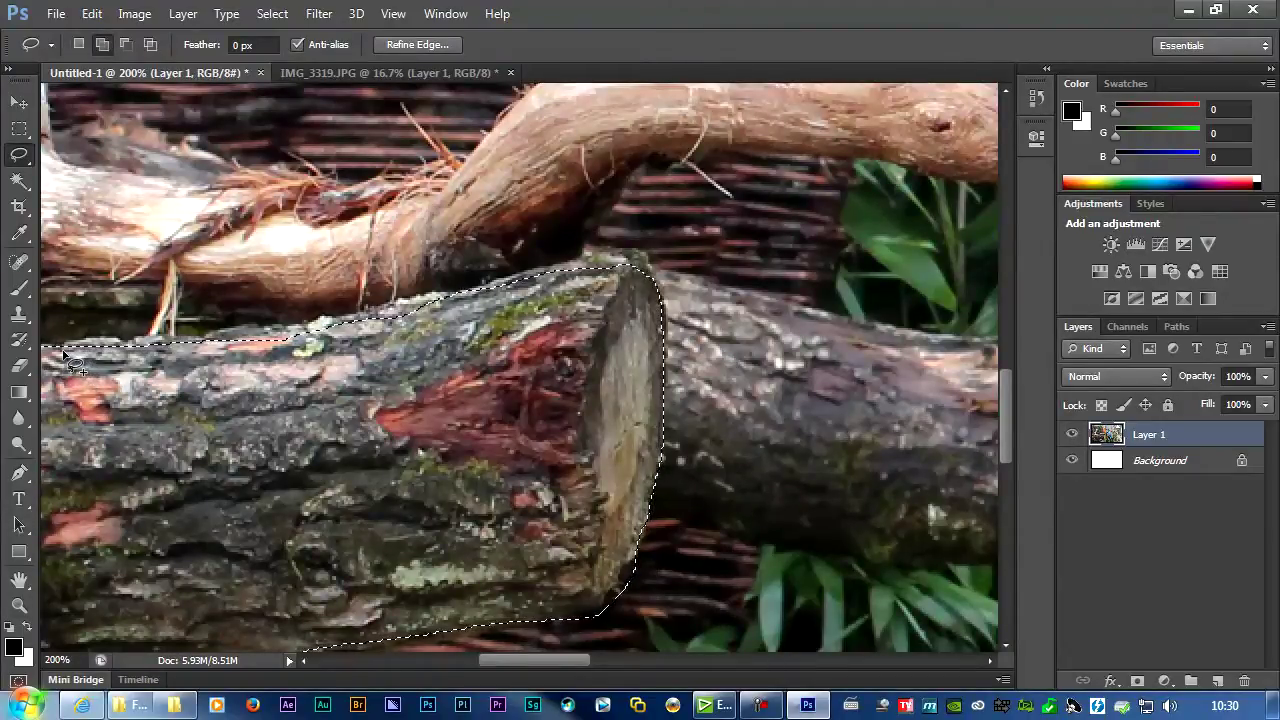
drag(64, 352, 134, 345)
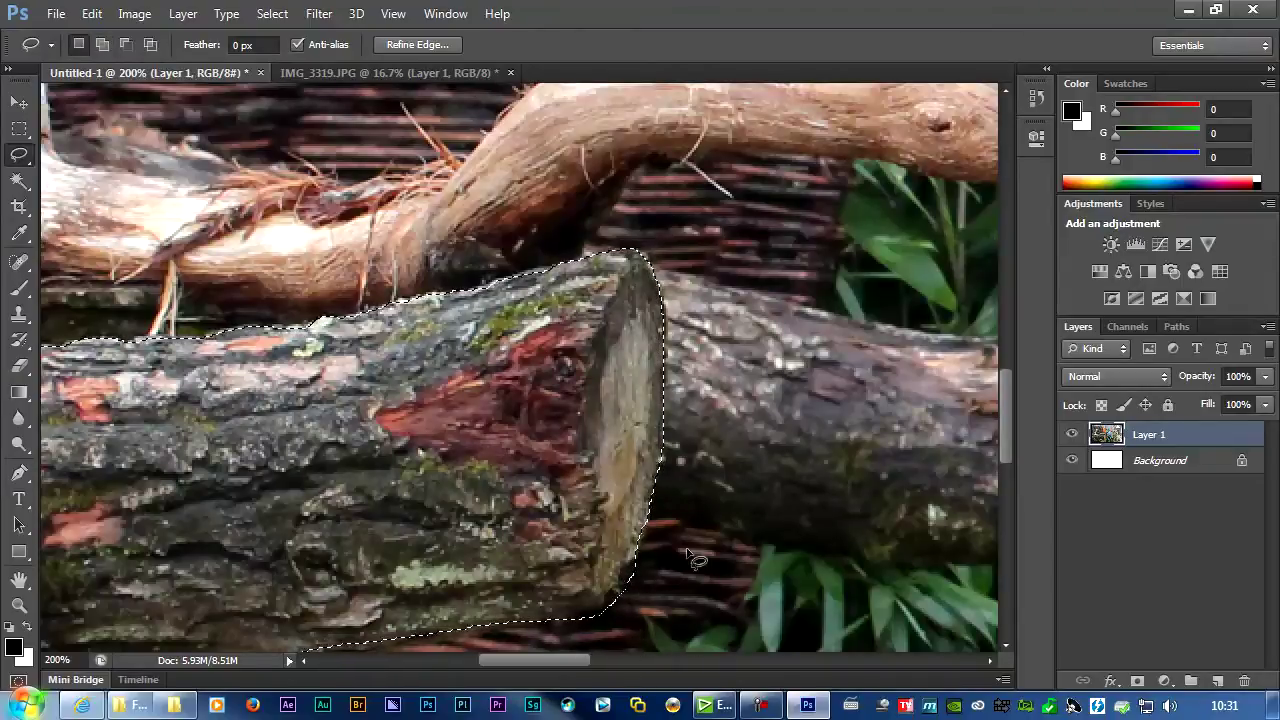
key(alt)
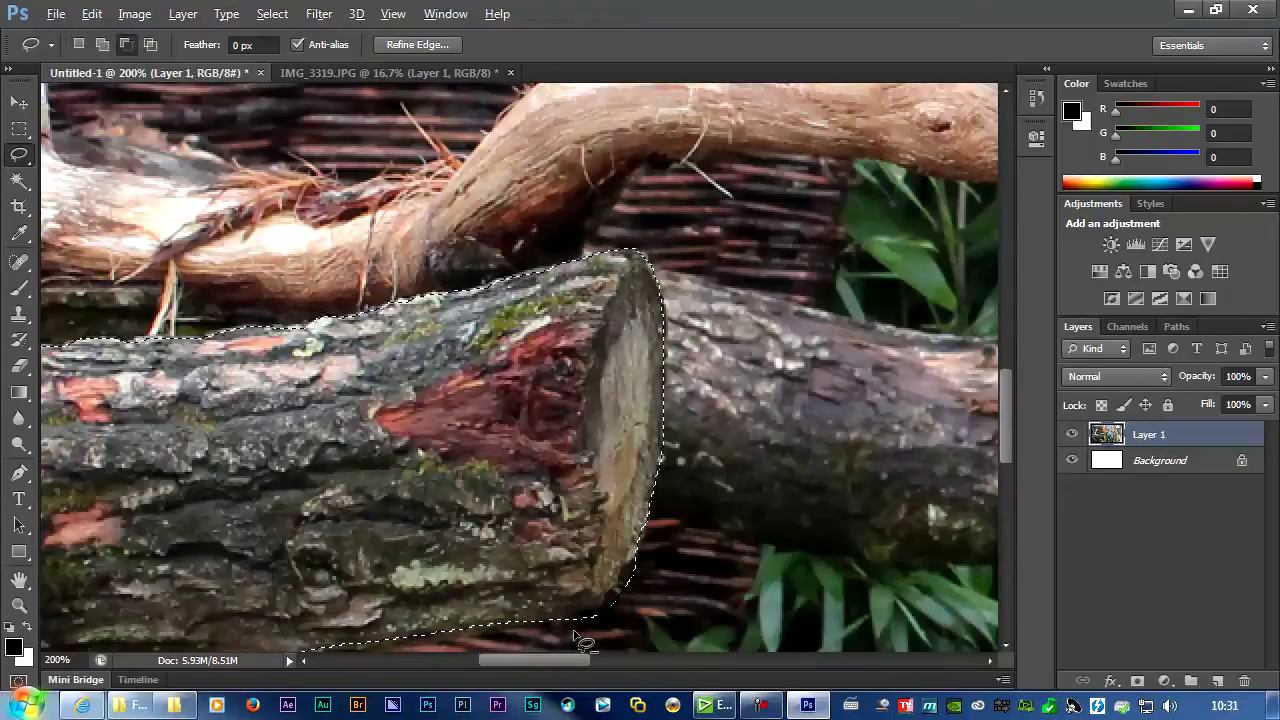
mouse_move(586, 613)
mouse_down()
mouse_move(652, 552)
mouse_move(709, 589)
mouse_move(740, 634)
mouse_up()
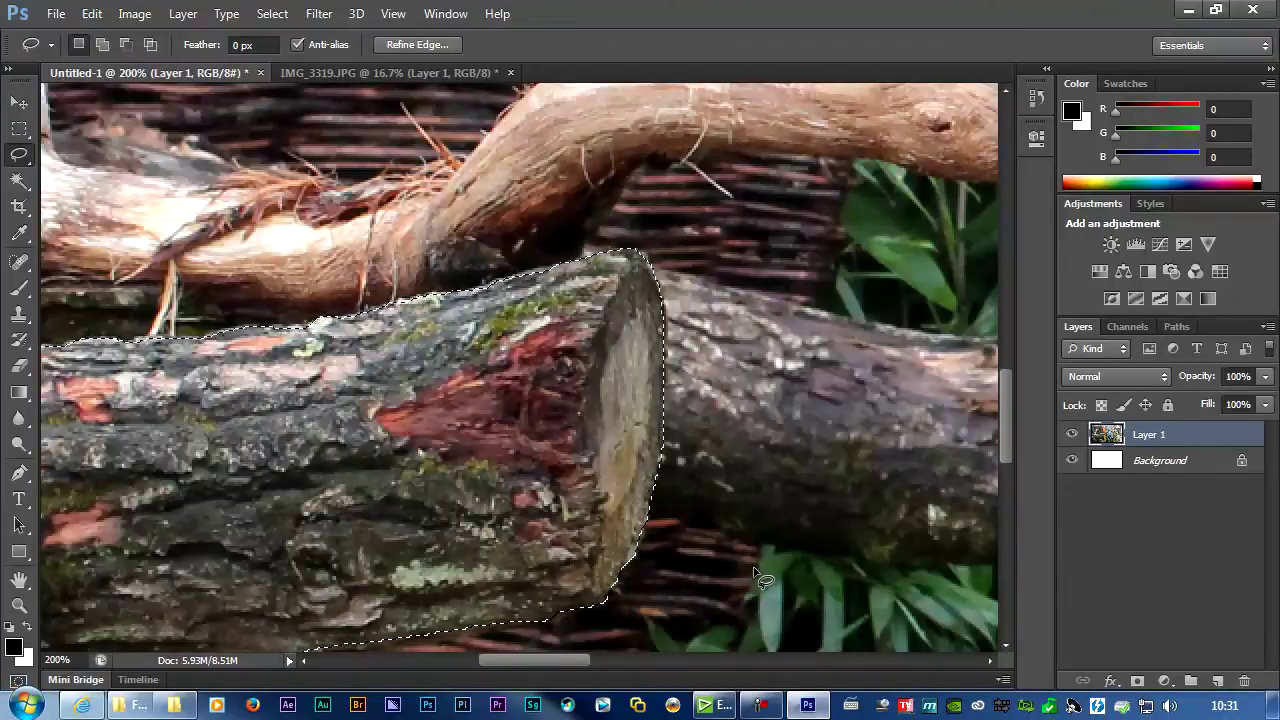
key(ctrl+minus)
key(ctrl+minus)
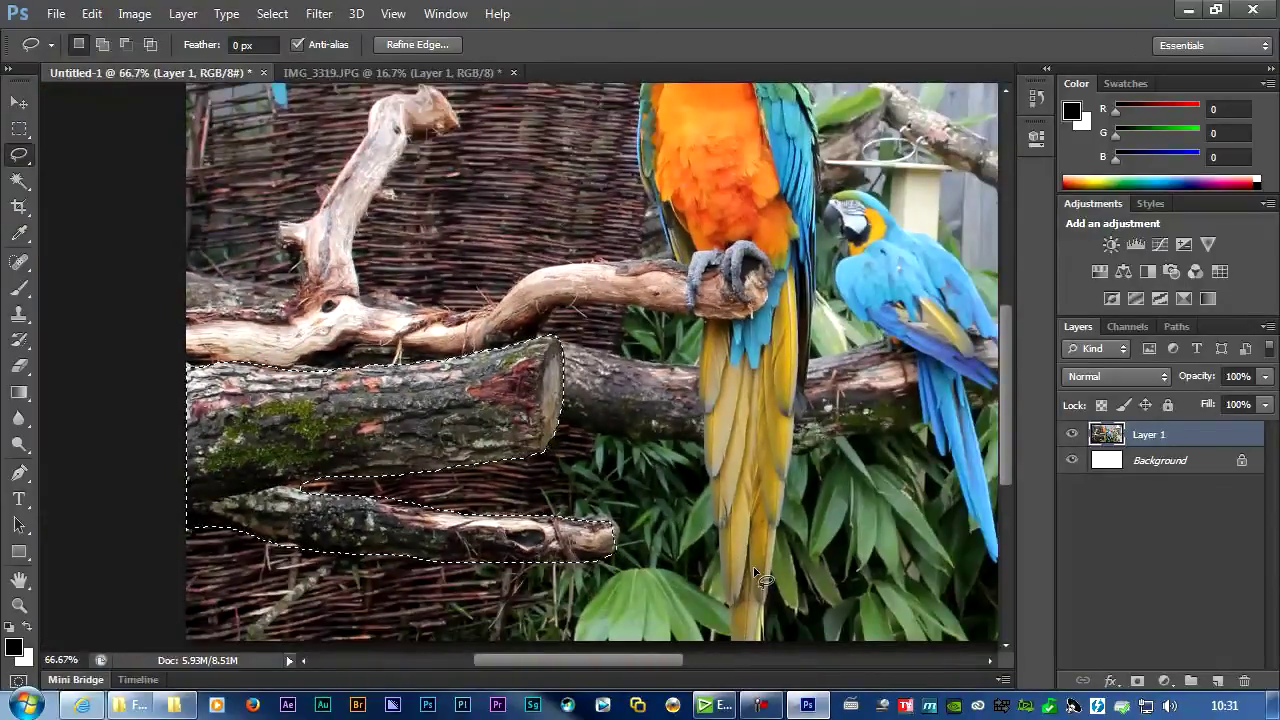
- Copy the selected logs and paste them as a new Layer 2
click(95, 14)
click(140, 143)
key(ctrl+v)
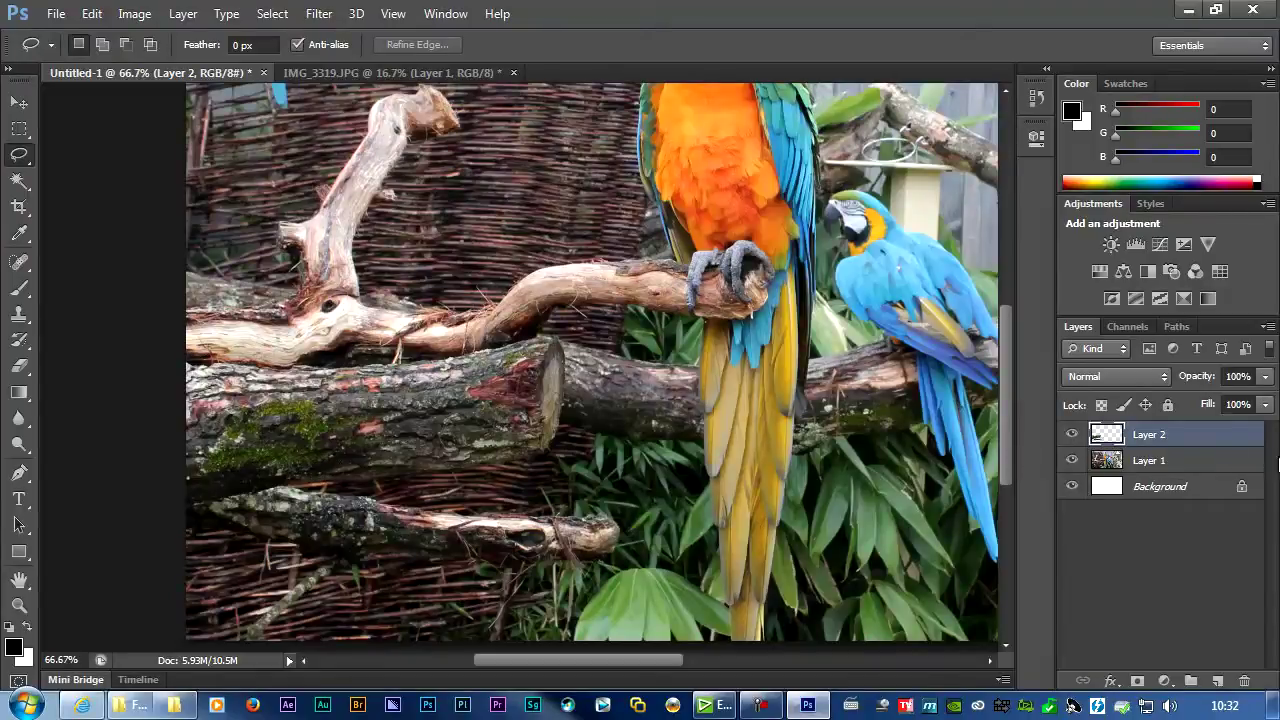
- Toggle Layer 1 and Layer 2 visibility to compare the cut-out, leaving Layer 2 hidden
click(1072, 461)
click(1072, 461)
click(1072, 461)
click(1072, 461)
click(1072, 461)
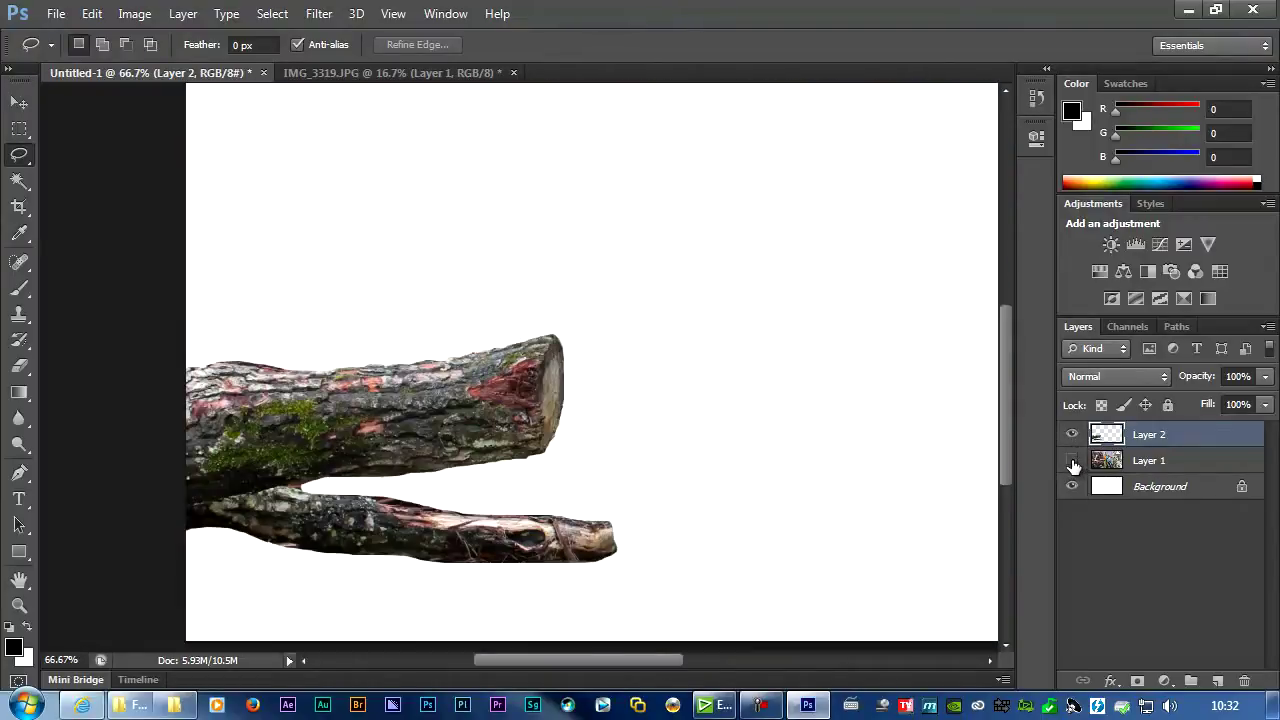
click(1072, 461)
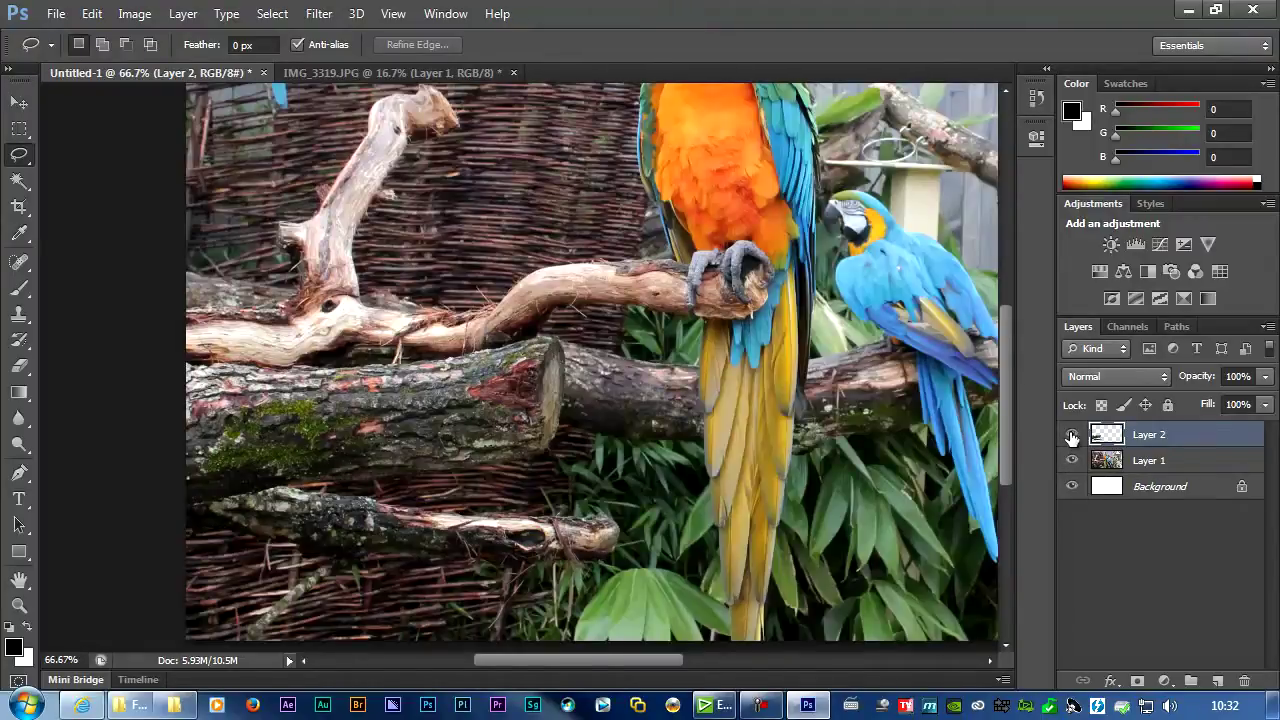
click(1072, 435)
click(1072, 435)
click(1072, 435)
click(1072, 435)
click(1073, 436)
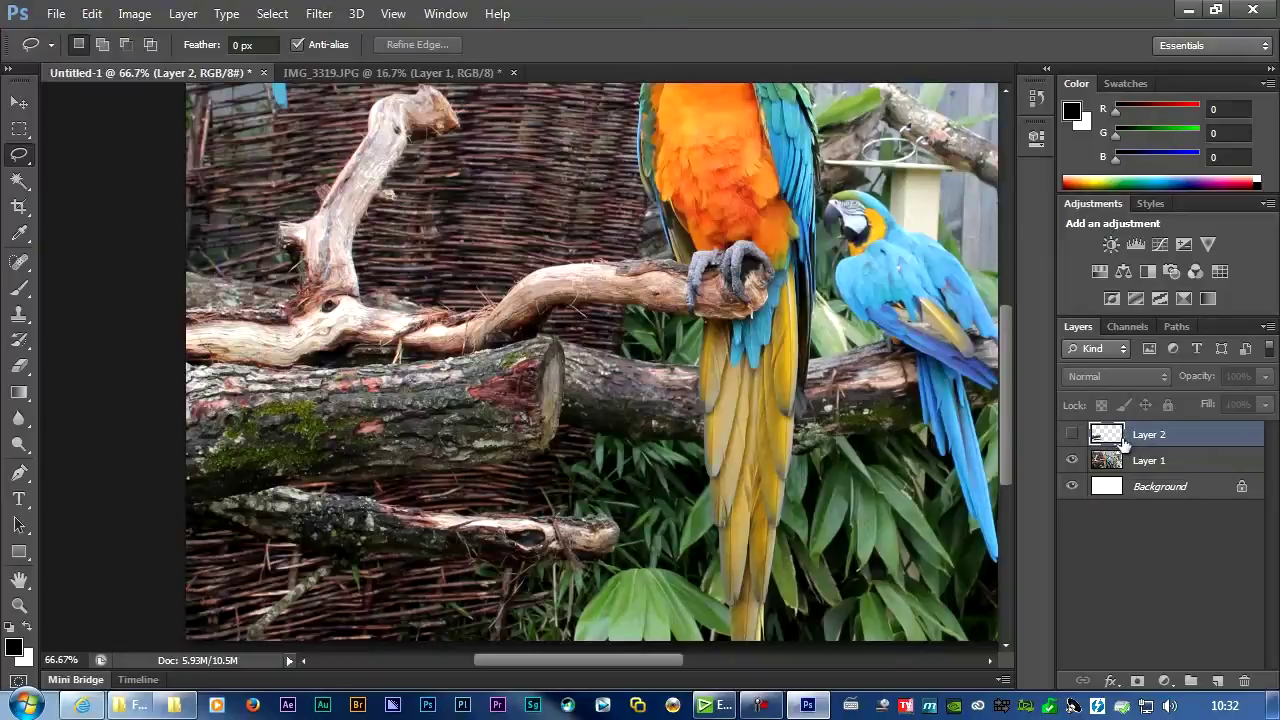
- Show only Layer 2, zoom in on the log's top edge, erase the dark fringe, and fit on screen
click(1073, 434)
click(1073, 462)
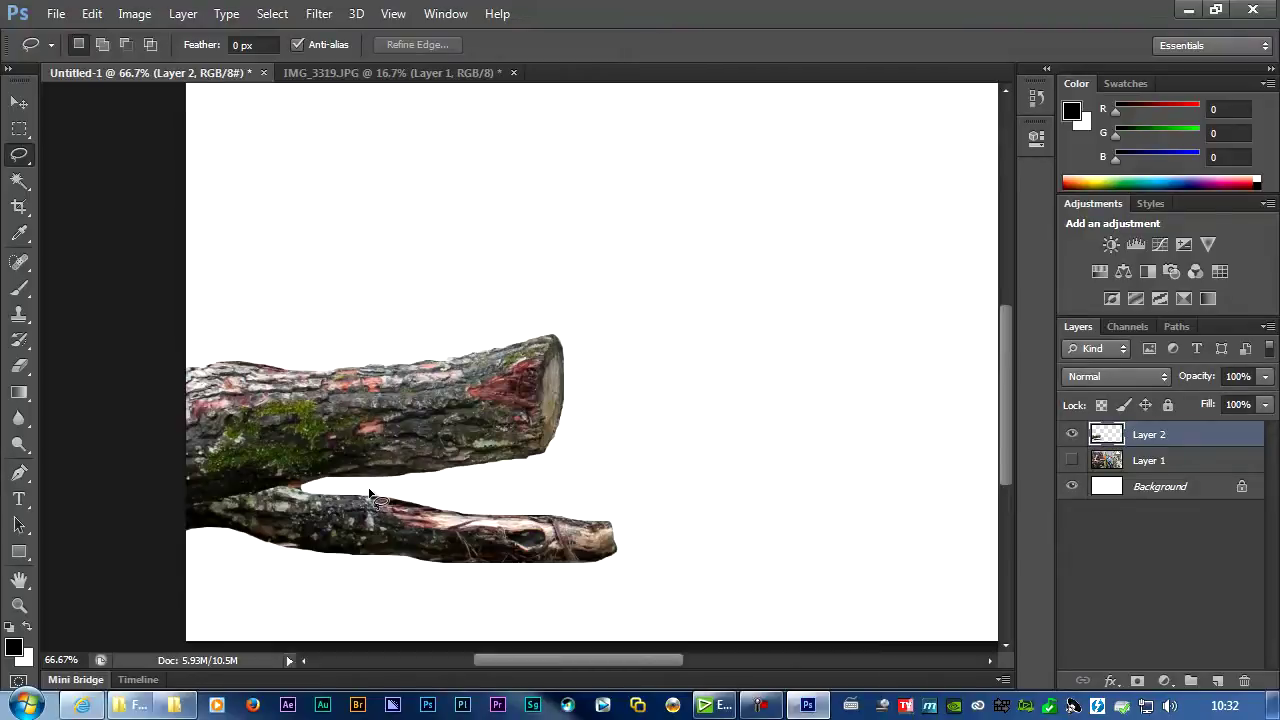
mouse_move(423, 510)
mouse_down()
mouse_move(500, 493)
mouse_move(381, 503)
mouse_move(399, 508)
mouse_up()
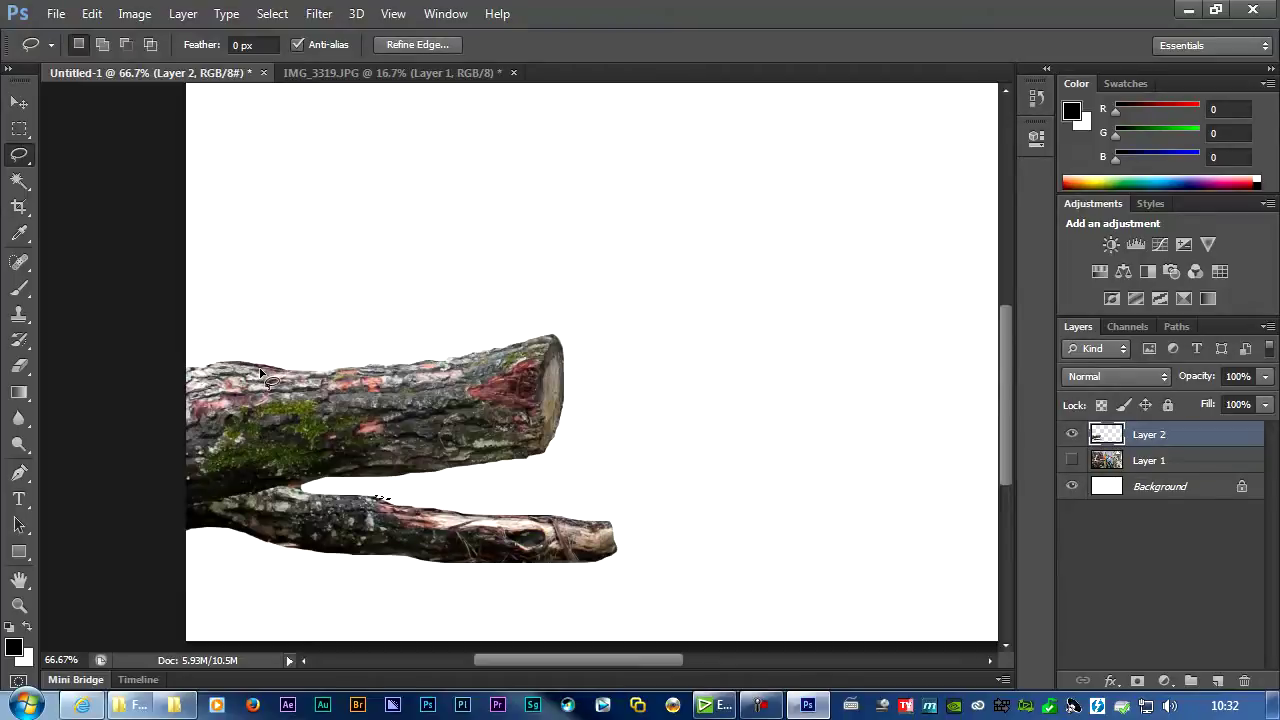
click(19, 606)
click(250, 362)
click(250, 362)
click(250, 362)
click(250, 362)
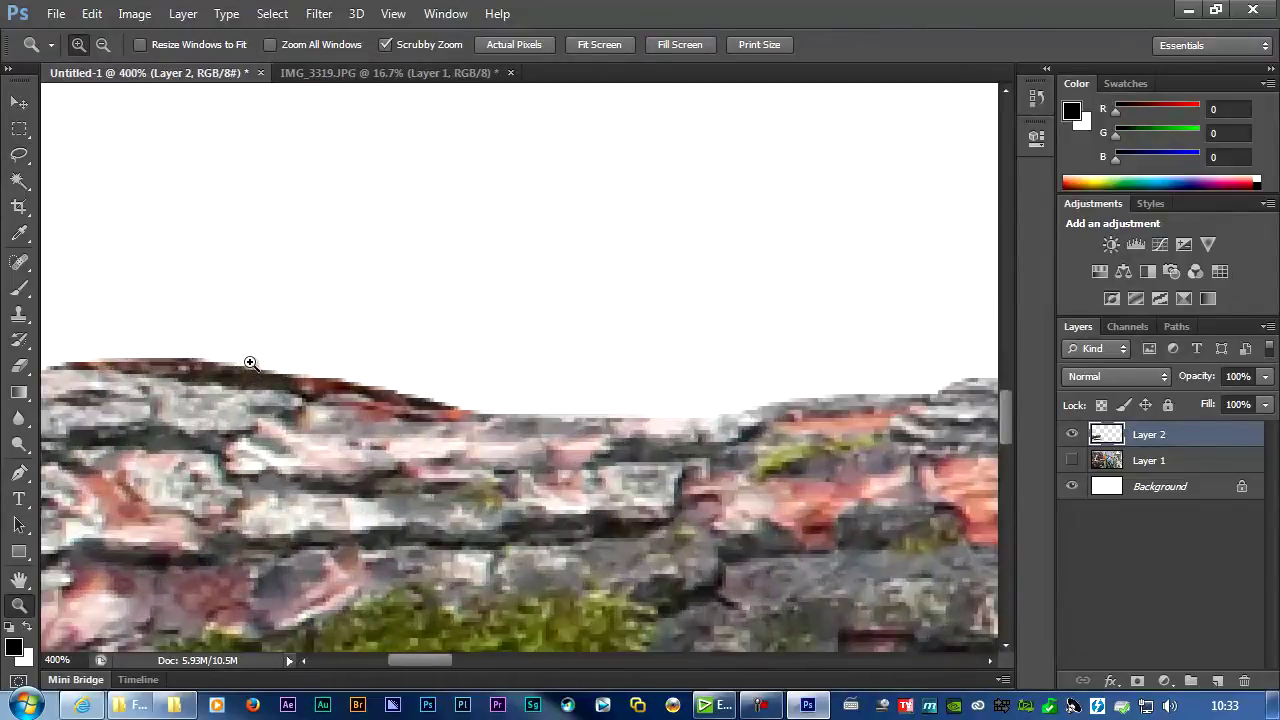
click(19, 365)
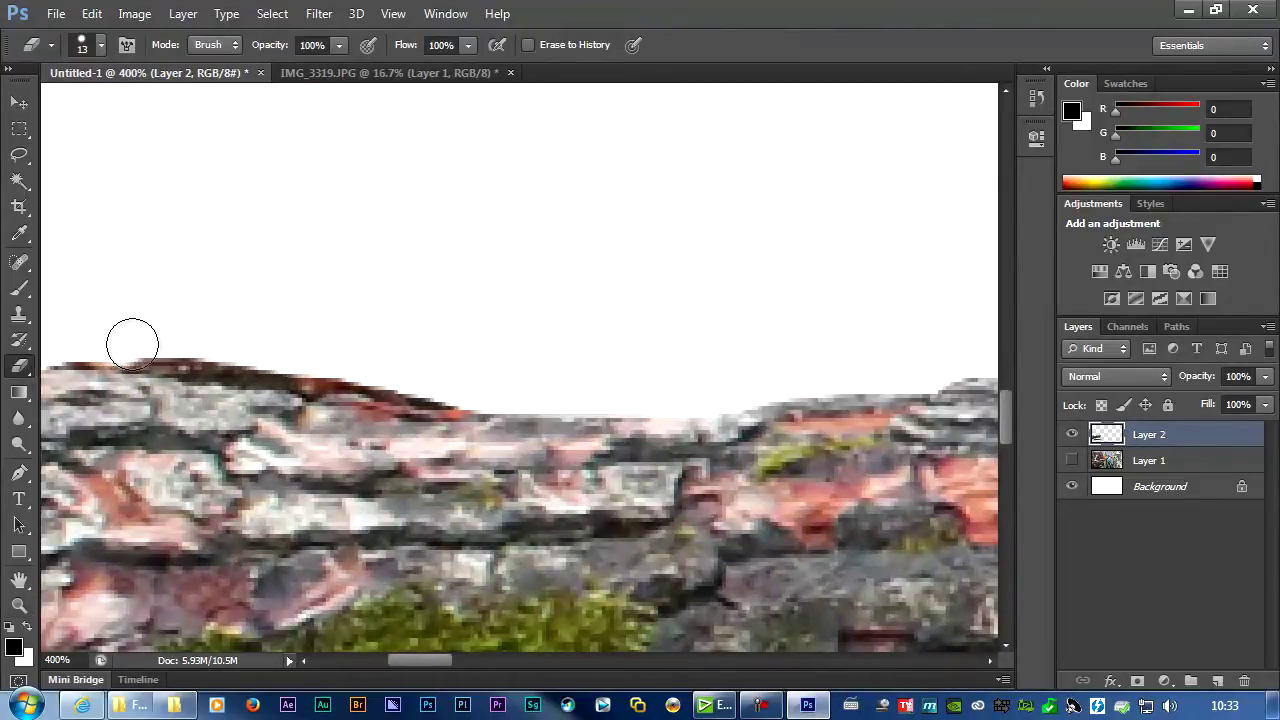
mouse_move(194, 350)
mouse_down()
mouse_move(459, 379)
mouse_move(350, 372)
mouse_up()
key(ctrl+0)
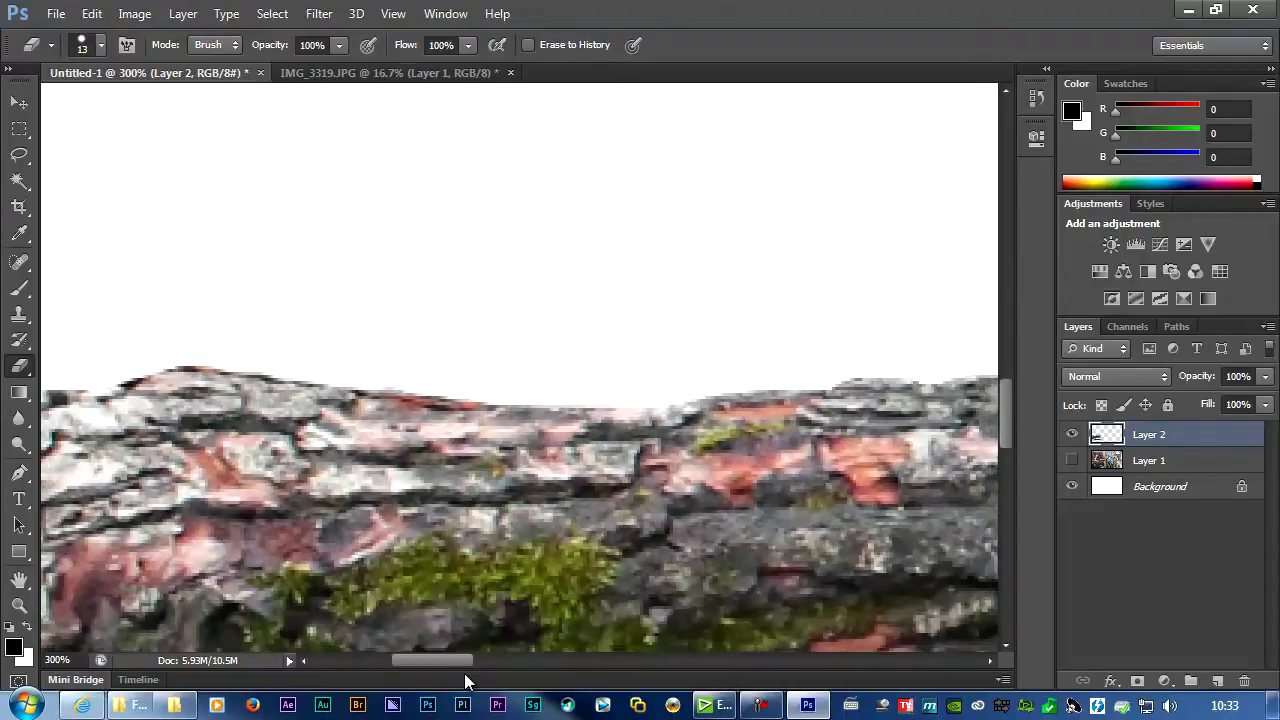
- Hide Layer 2, show and select Layer 1, and lasso the orange macaw with its branch
click(1072, 436)
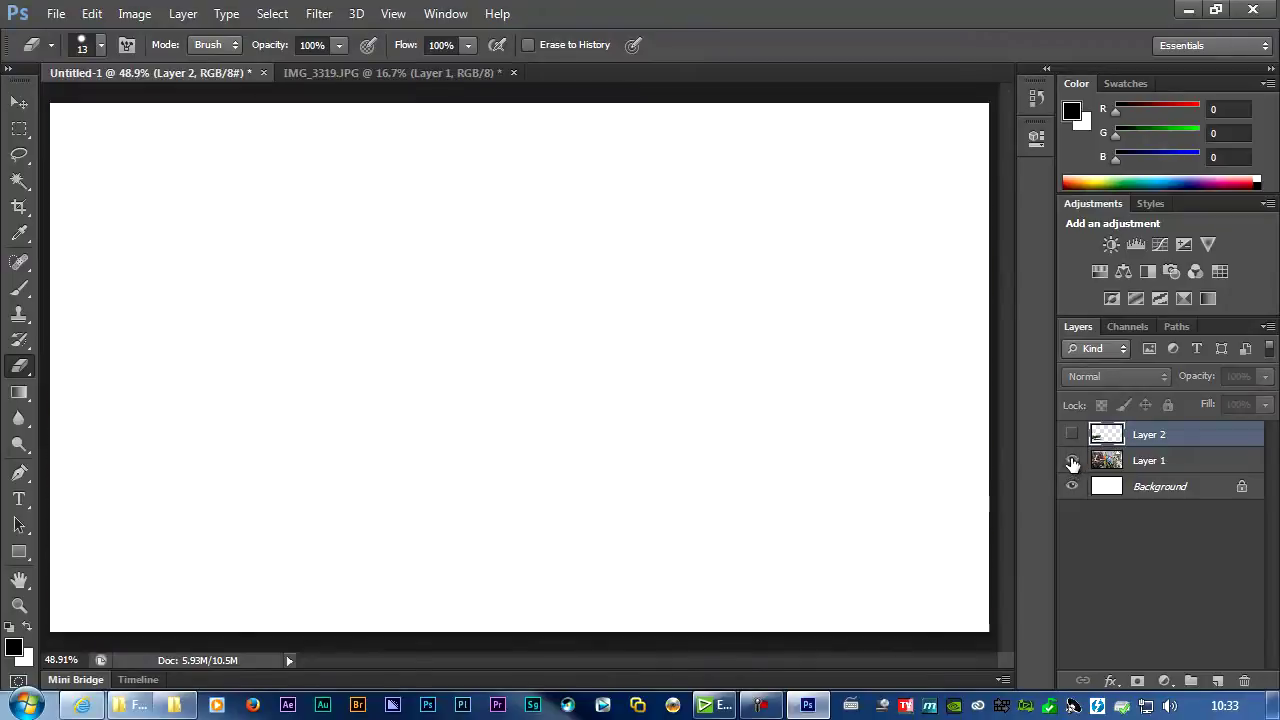
click(1072, 461)
click(1158, 462)
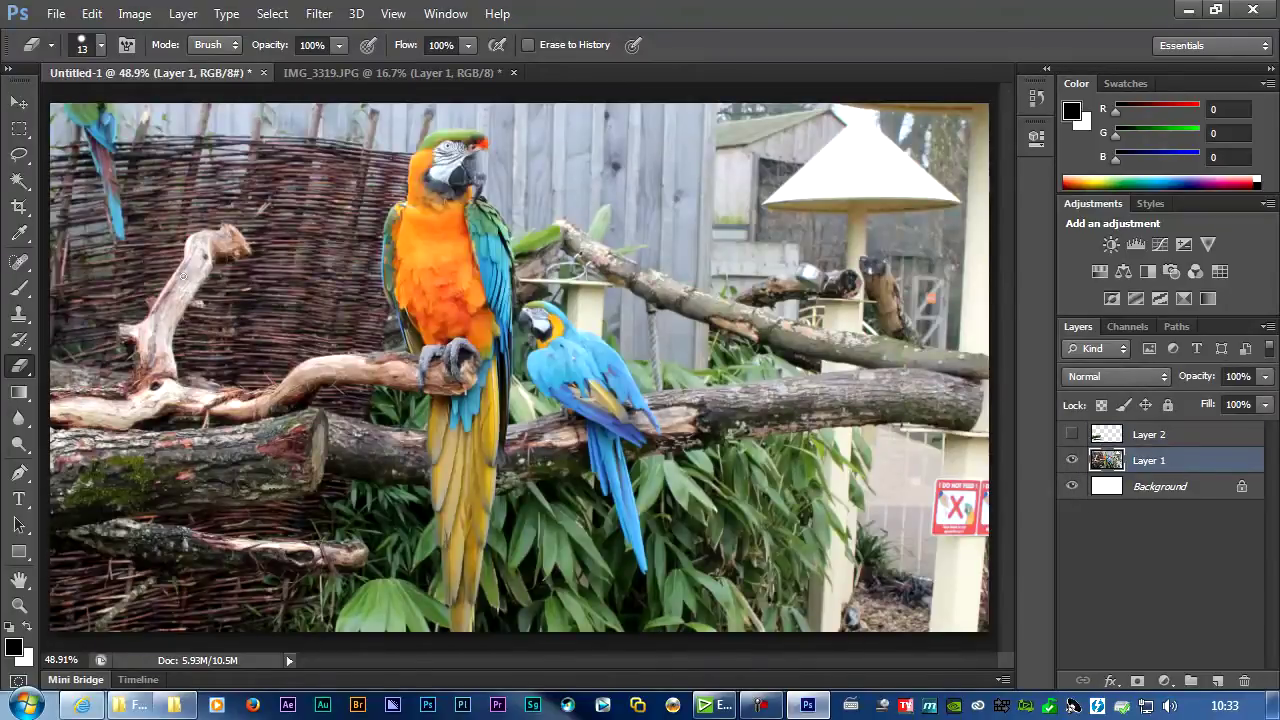
click(19, 154)
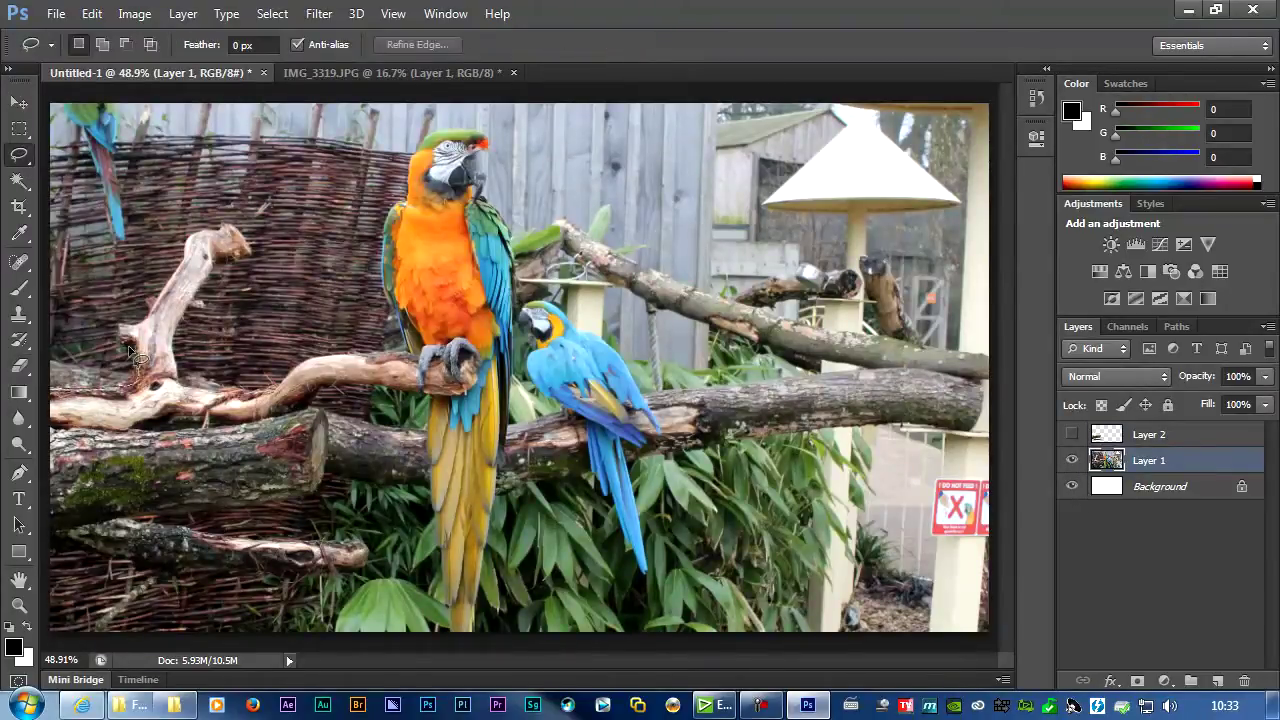
mouse_move(124, 343)
mouse_down()
mouse_move(184, 247)
mouse_move(218, 231)
mouse_move(250, 245)
mouse_move(181, 340)
mouse_move(209, 385)
mouse_move(275, 398)
mouse_move(323, 362)
mouse_move(395, 350)
mouse_move(385, 265)
mouse_move(411, 162)
mouse_move(481, 126)
mouse_move(520, 290)
mouse_move(523, 432)
mouse_move(483, 630)
mouse_move(443, 648)
mouse_move(395, 400)
mouse_up()
- Copy and paste the macaw as Layer 3, then hide Layer 1 to view it alone
click(91, 13)
click(145, 142)
click(91, 13)
click(148, 180)
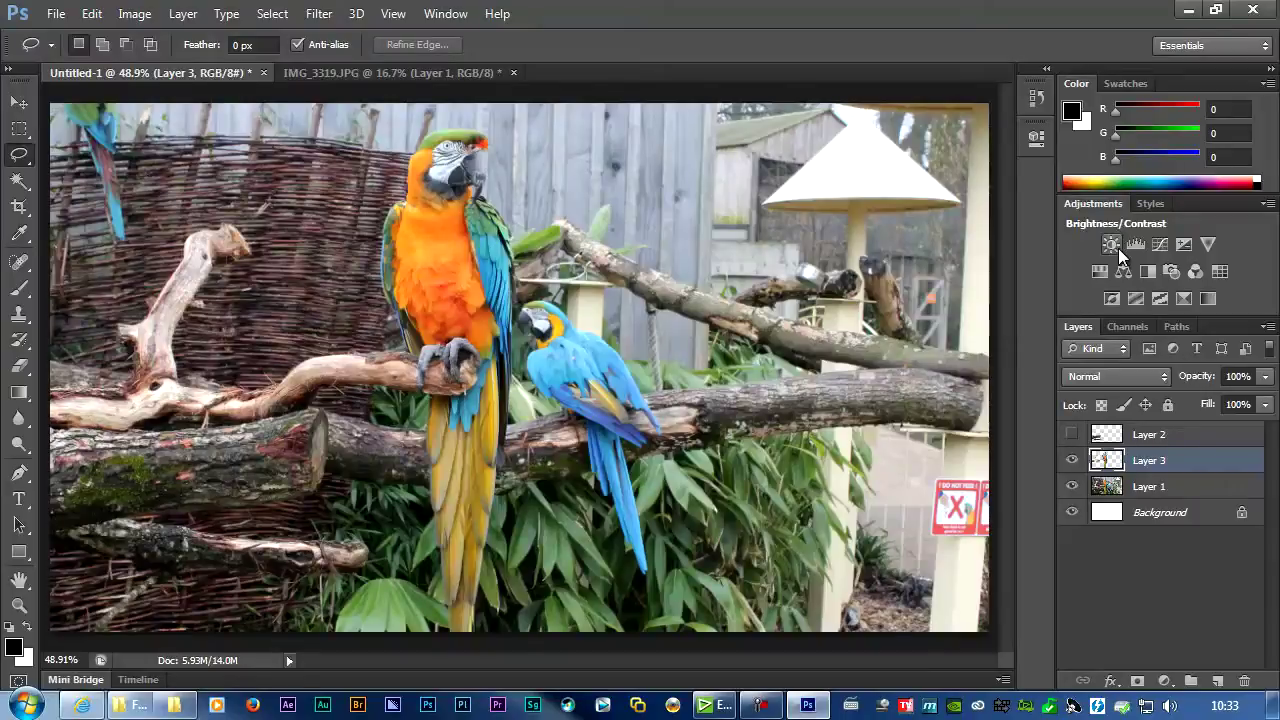
click(1072, 486)
click(1072, 512)
click(1072, 512)
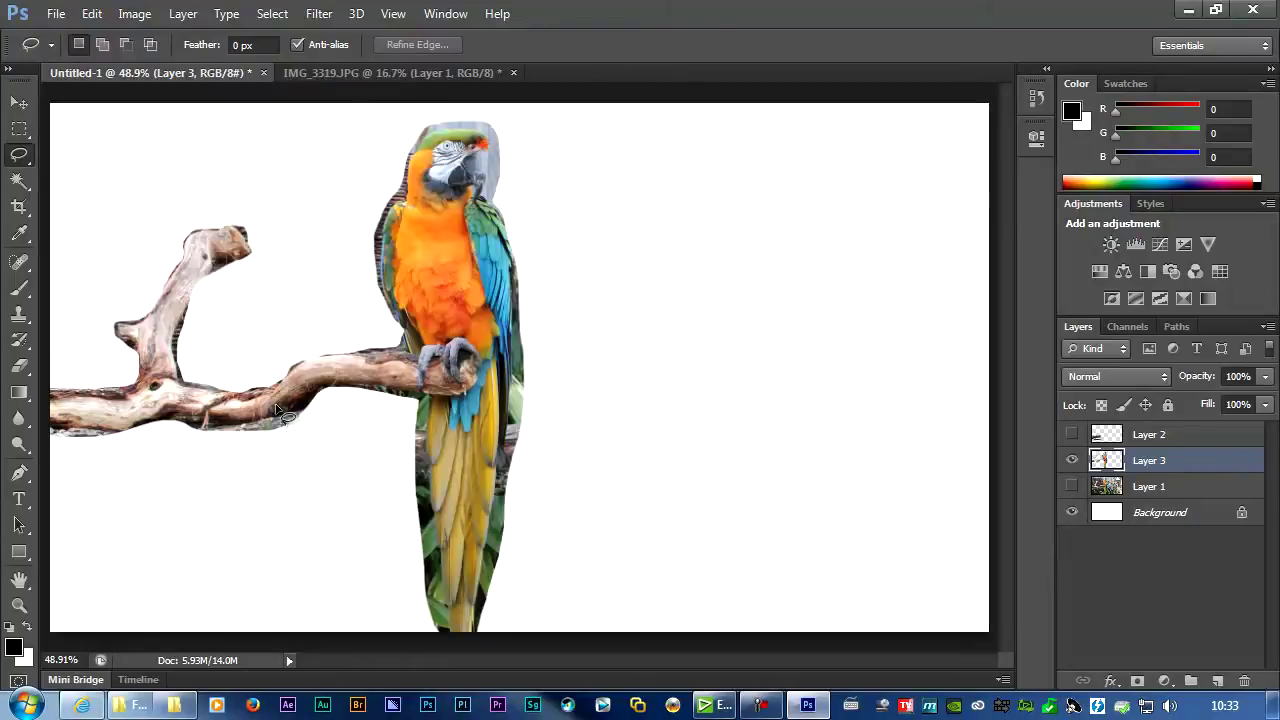
- Zoom in on the macaw's head and delete the grey background beside the beak
click(19, 605)
drag(485, 133, 474, 148)
mouse_move(1005, 240)
mouse_down()
mouse_move(1005, 195)
mouse_move(1008, 222)
mouse_up()
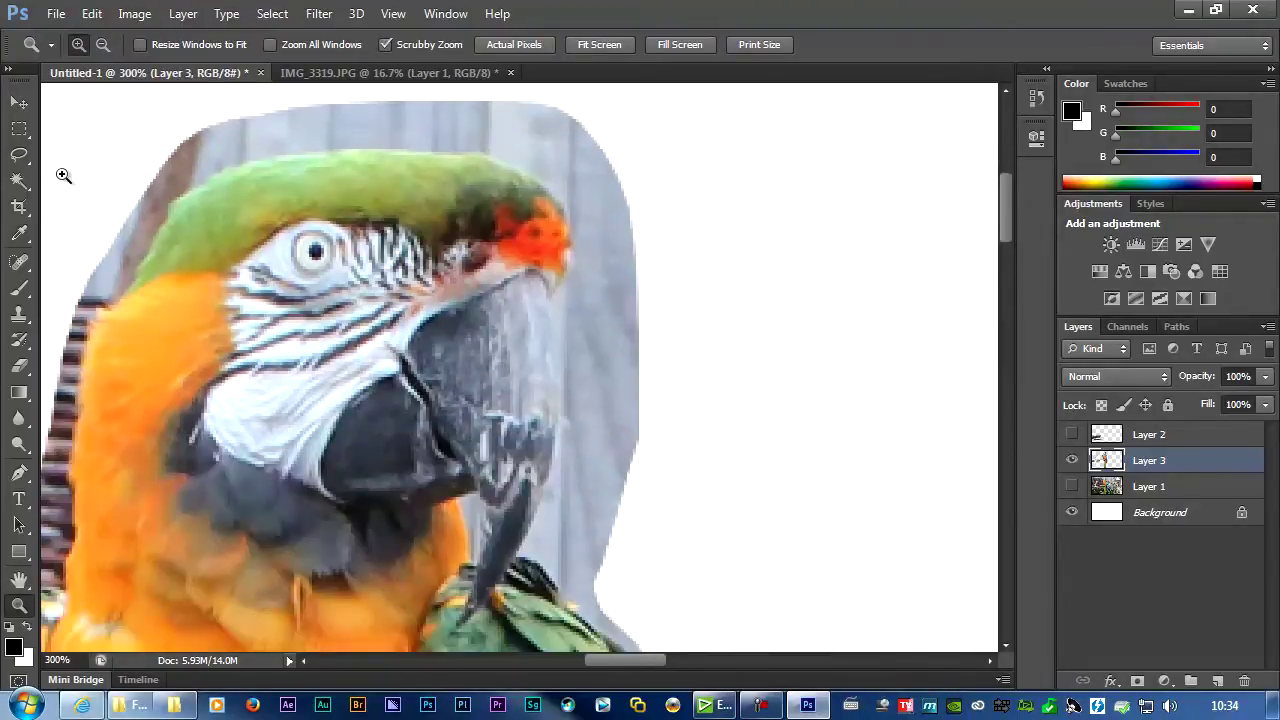
click(19, 154)
mouse_move(535, 572)
mouse_down()
mouse_move(566, 250)
mouse_move(600, 588)
mouse_up()
key(Delete)
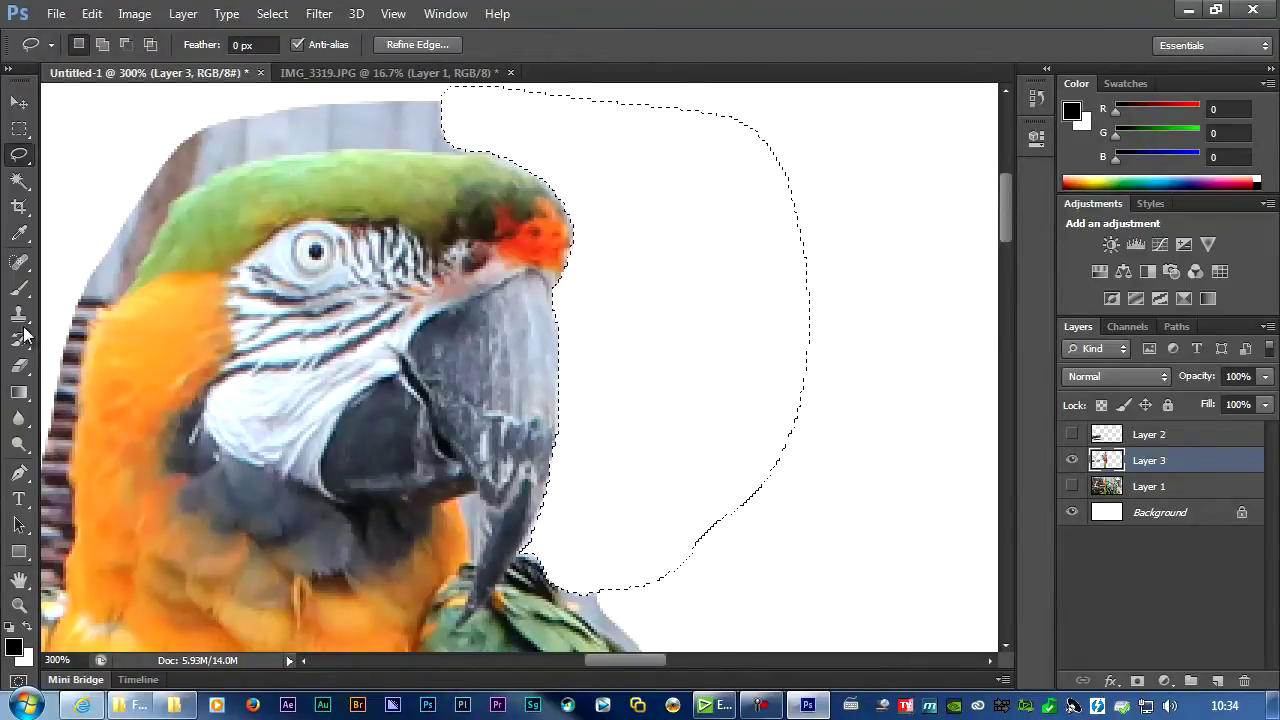
- Use the Magic Wand to delete the grey strips above, left of, and below the head
click(16, 182)
click(385, 130)
key(Delete)
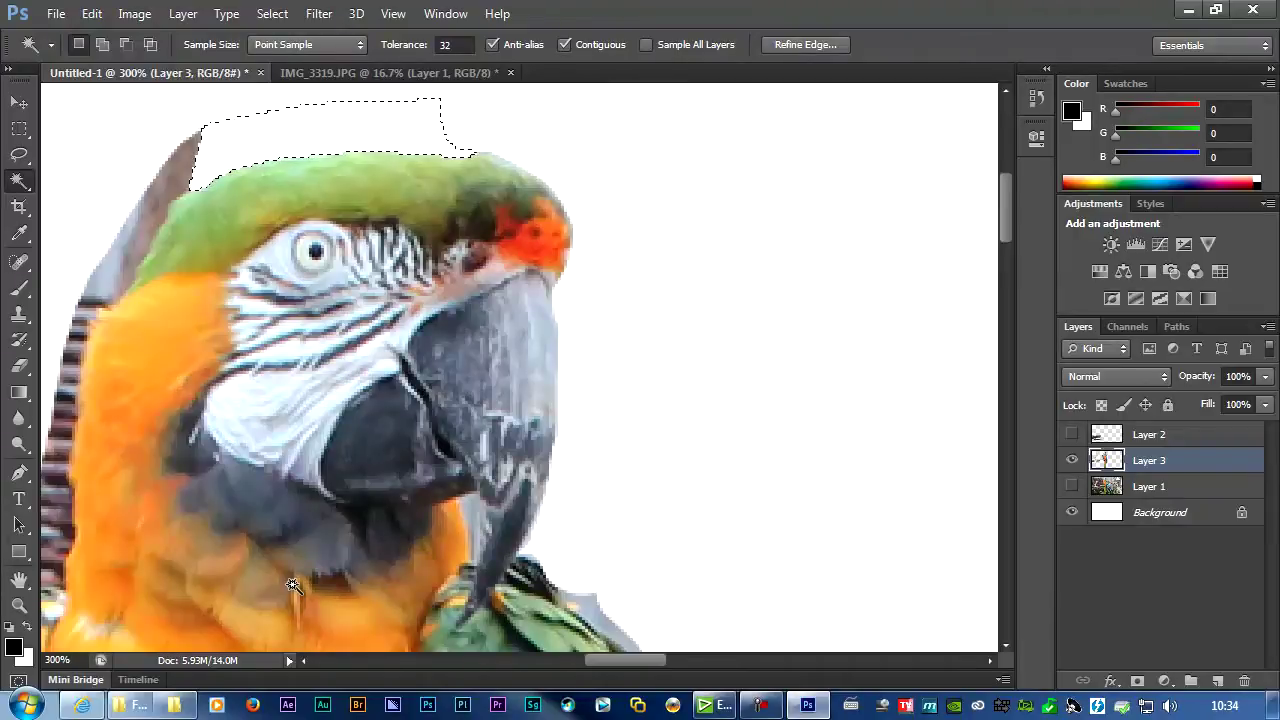
click(157, 232)
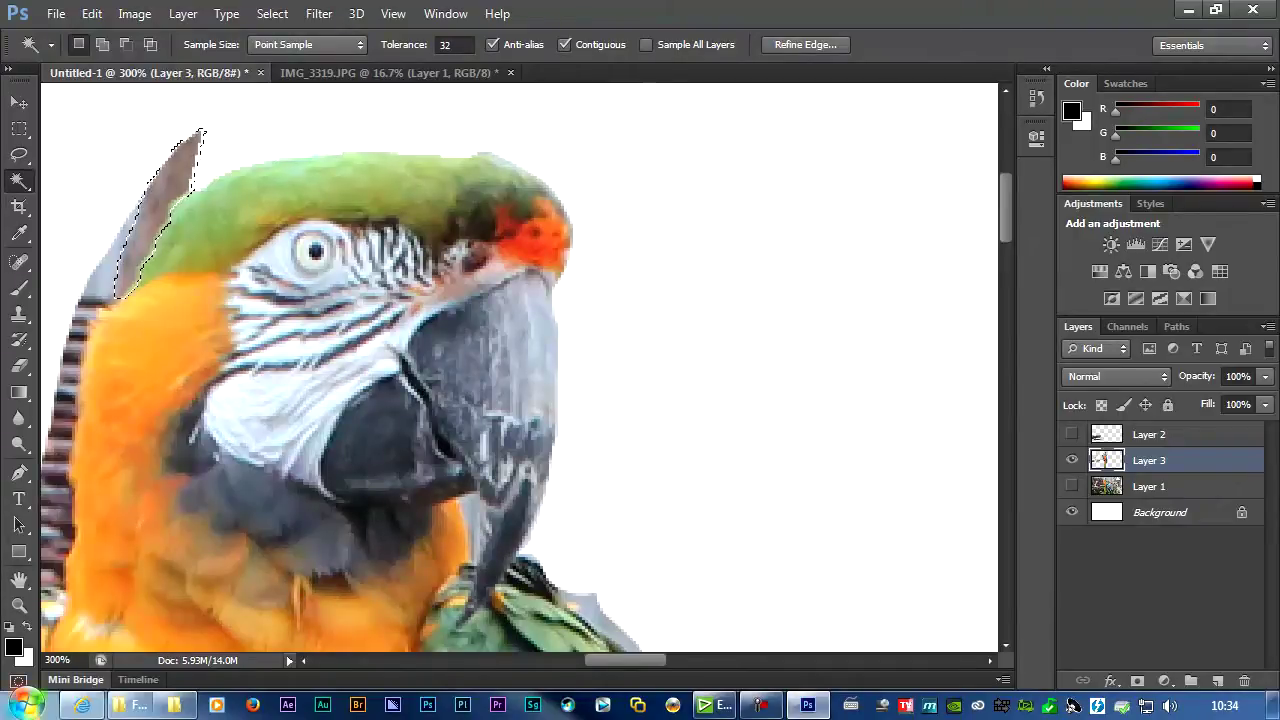
key(Delete)
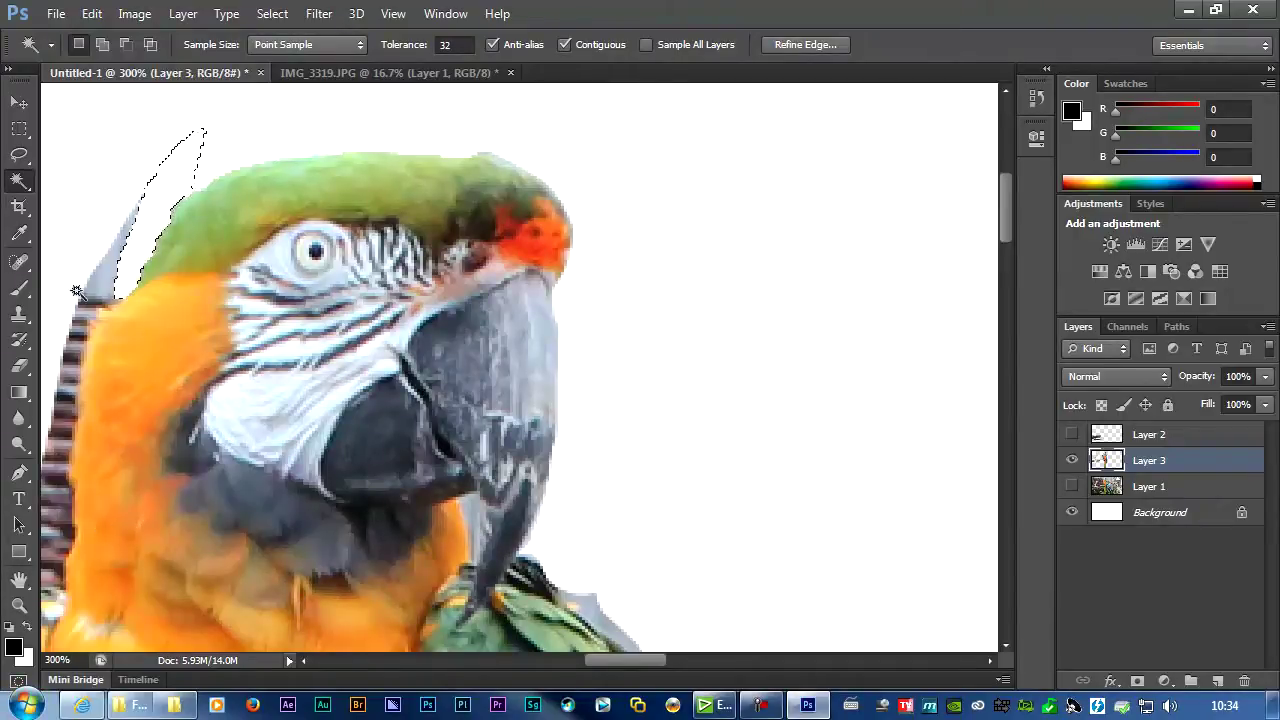
click(100, 290)
key(Delete)
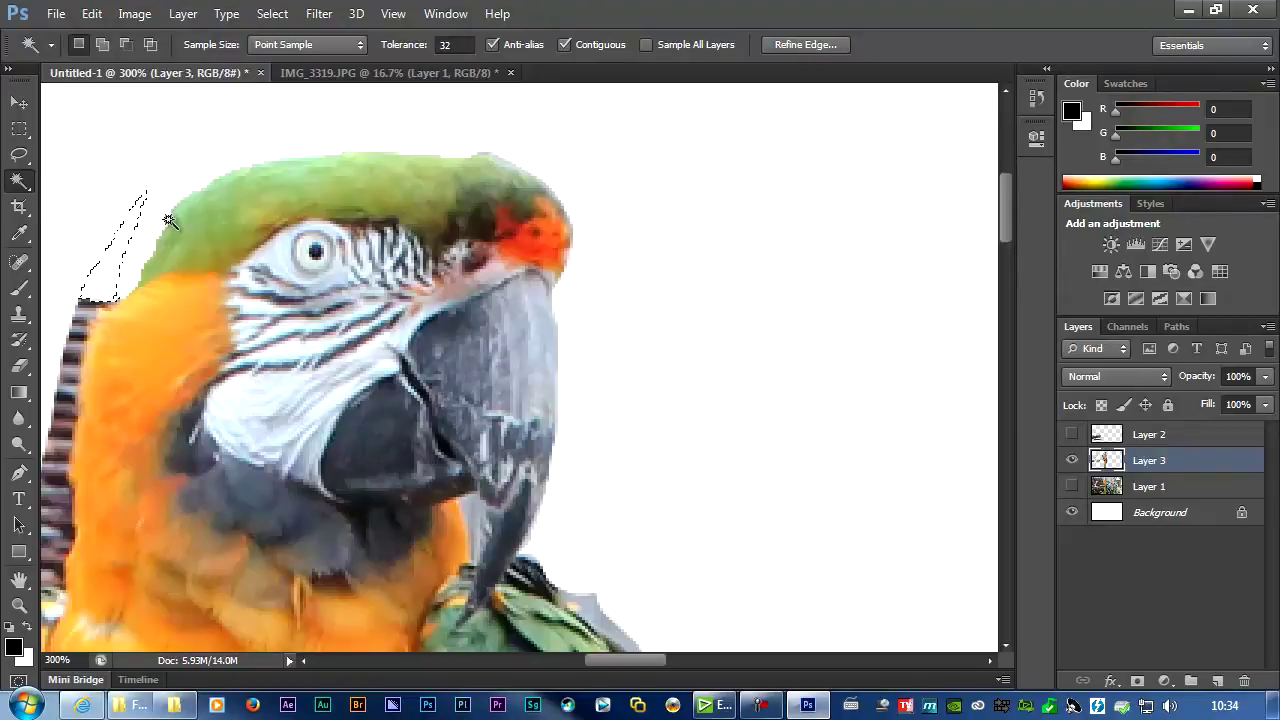
- Undo the last deletion and Step Backward through several earlier edits
key(ctrl+z)
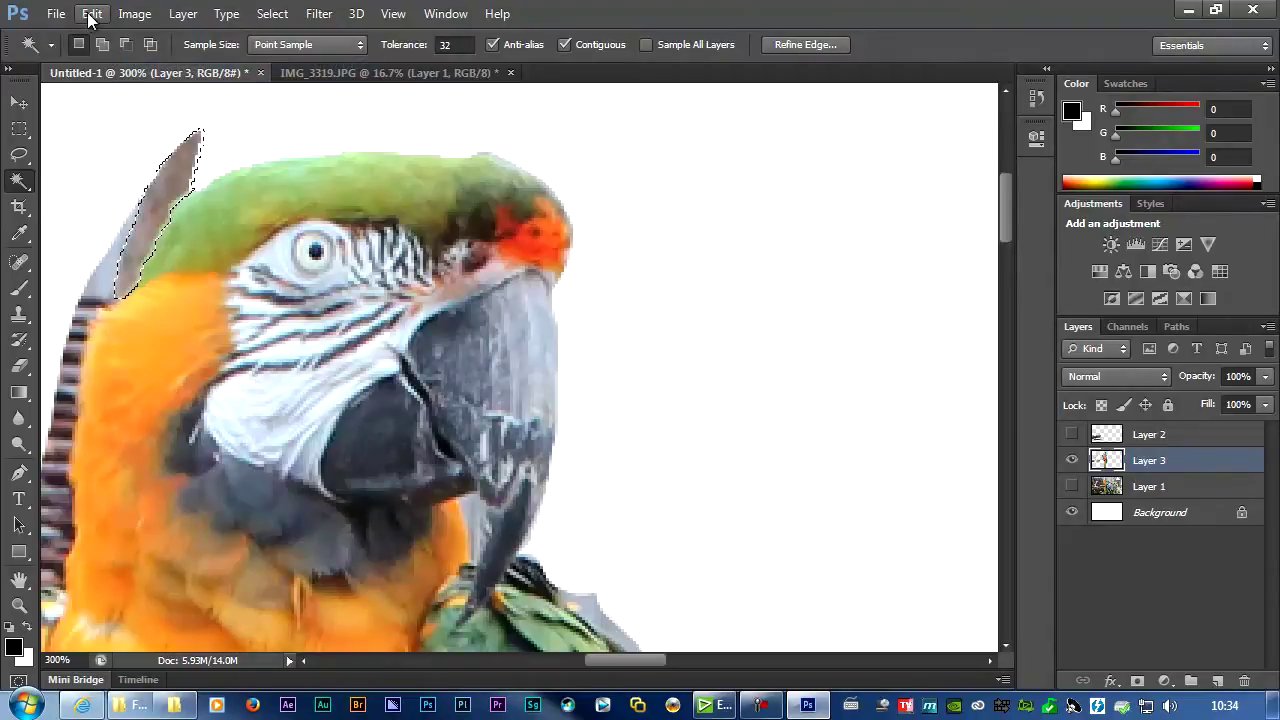
click(85, 20)
click(132, 61)
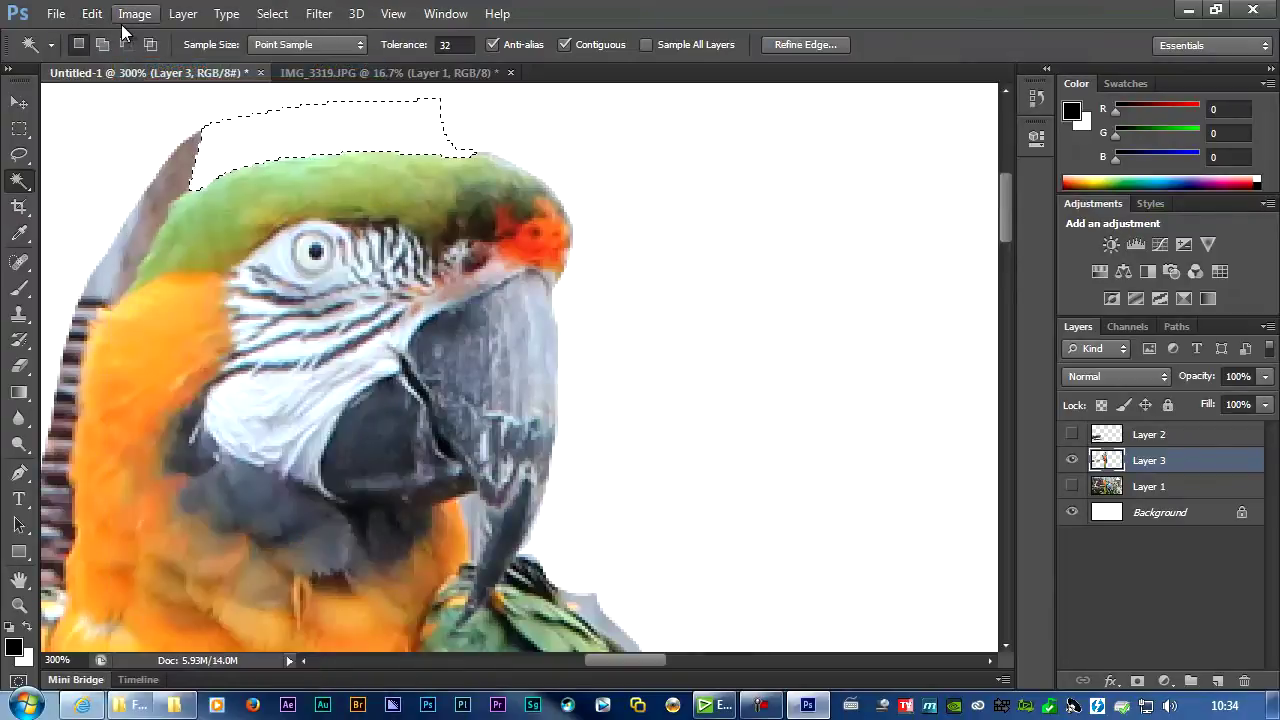
click(92, 20)
click(136, 67)
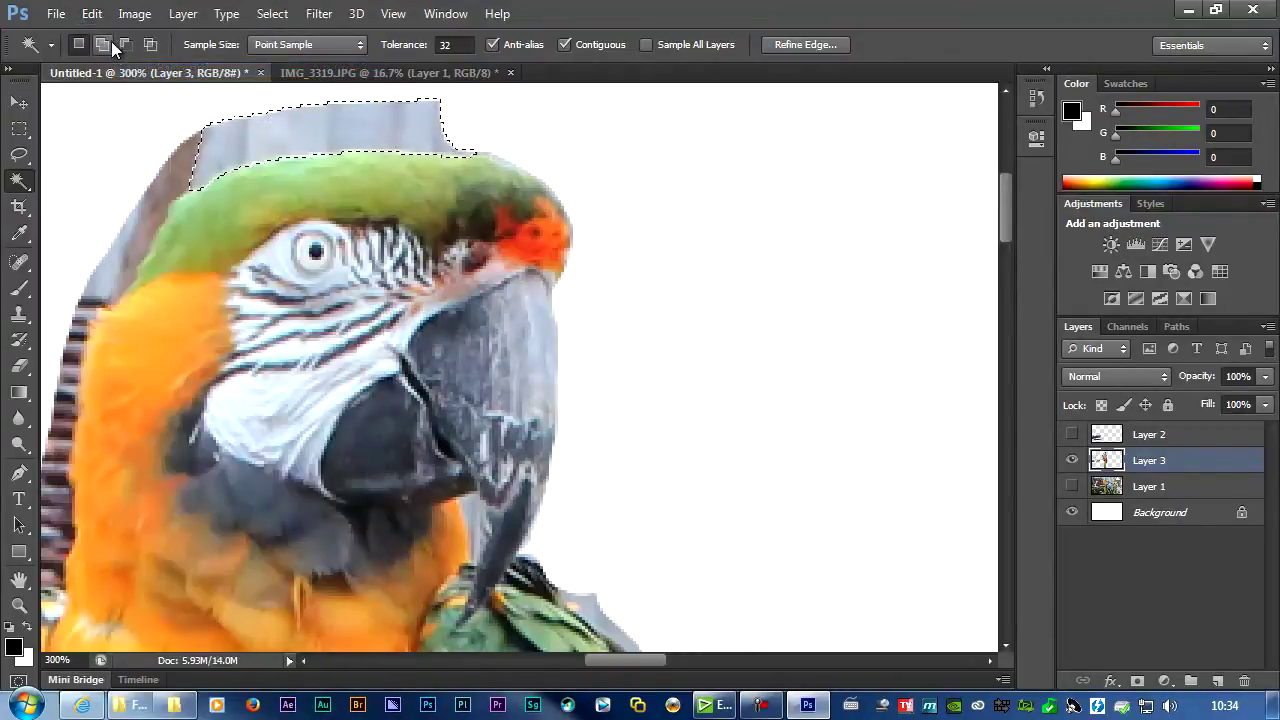
click(92, 14)
click(136, 67)
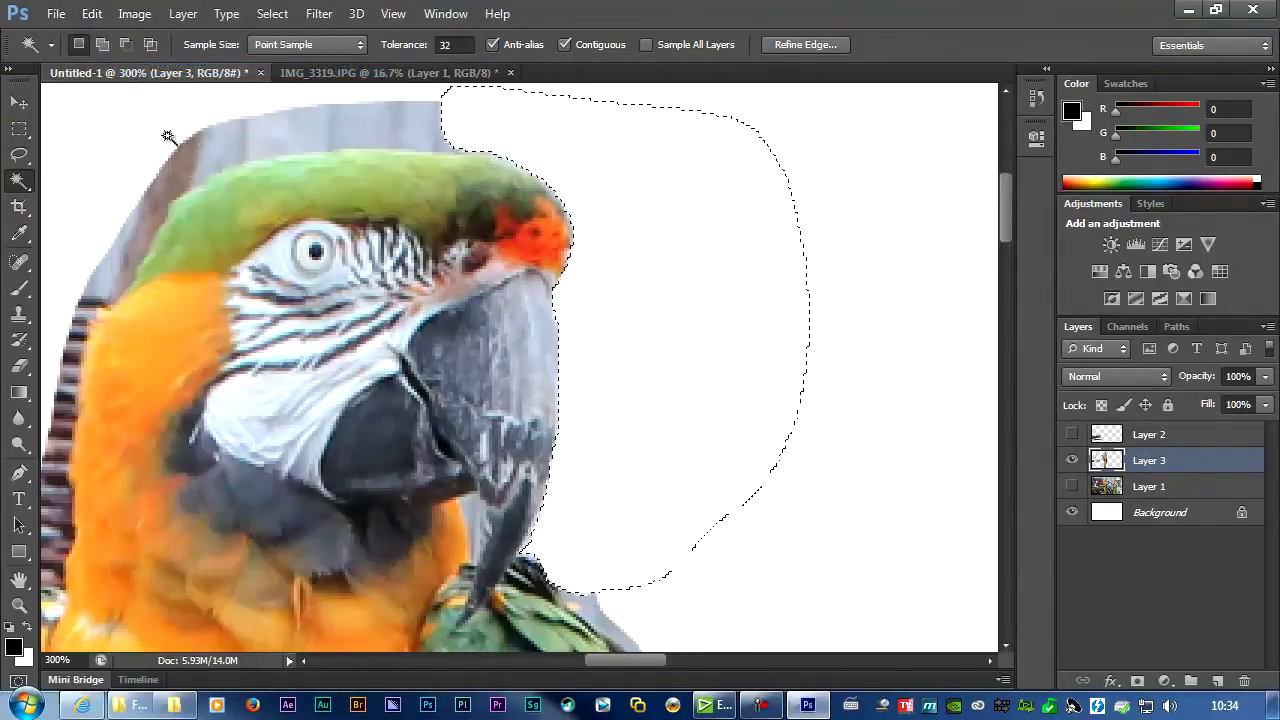
- Lasso and delete the grey wall above the parrot's head, deselect, and fit on screen
click(93, 16)
click(19, 154)
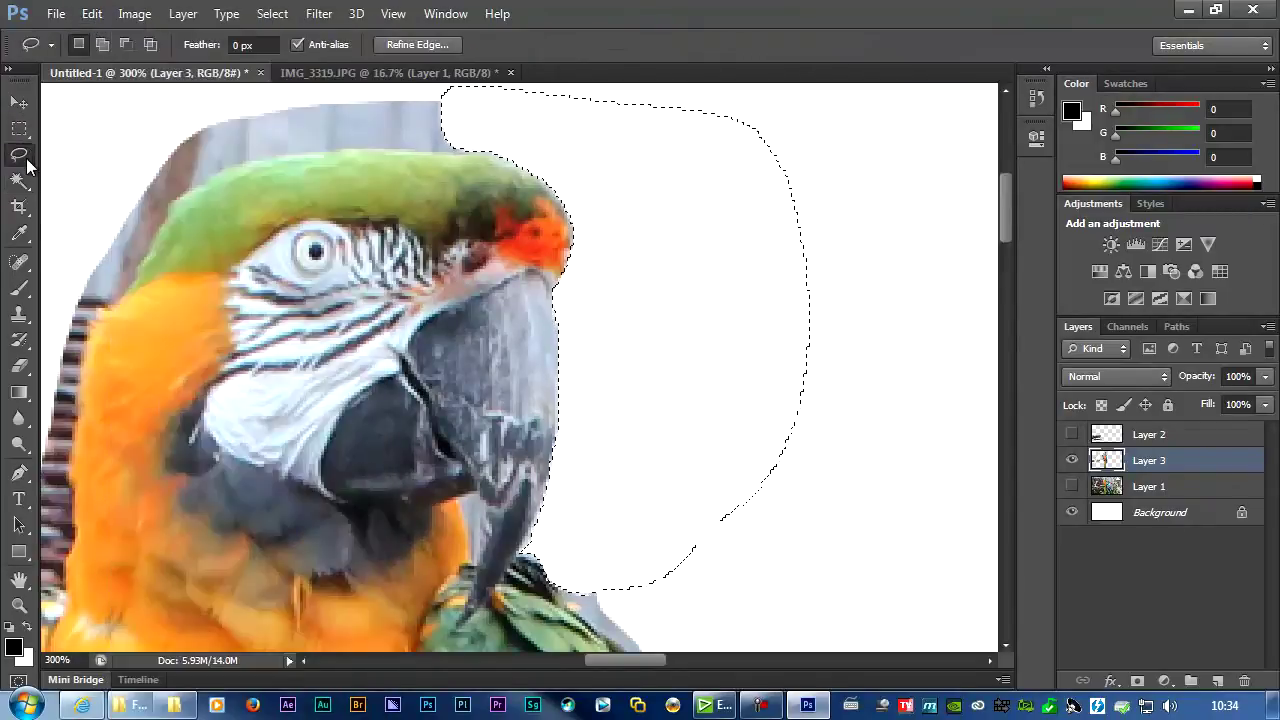
click(395, 125)
mouse_move(467, 147)
mouse_down()
mouse_move(222, 170)
mouse_move(180, 189)
mouse_move(114, 296)
mouse_move(59, 203)
mouse_move(166, 91)
mouse_move(490, 80)
mouse_move(522, 136)
mouse_up()
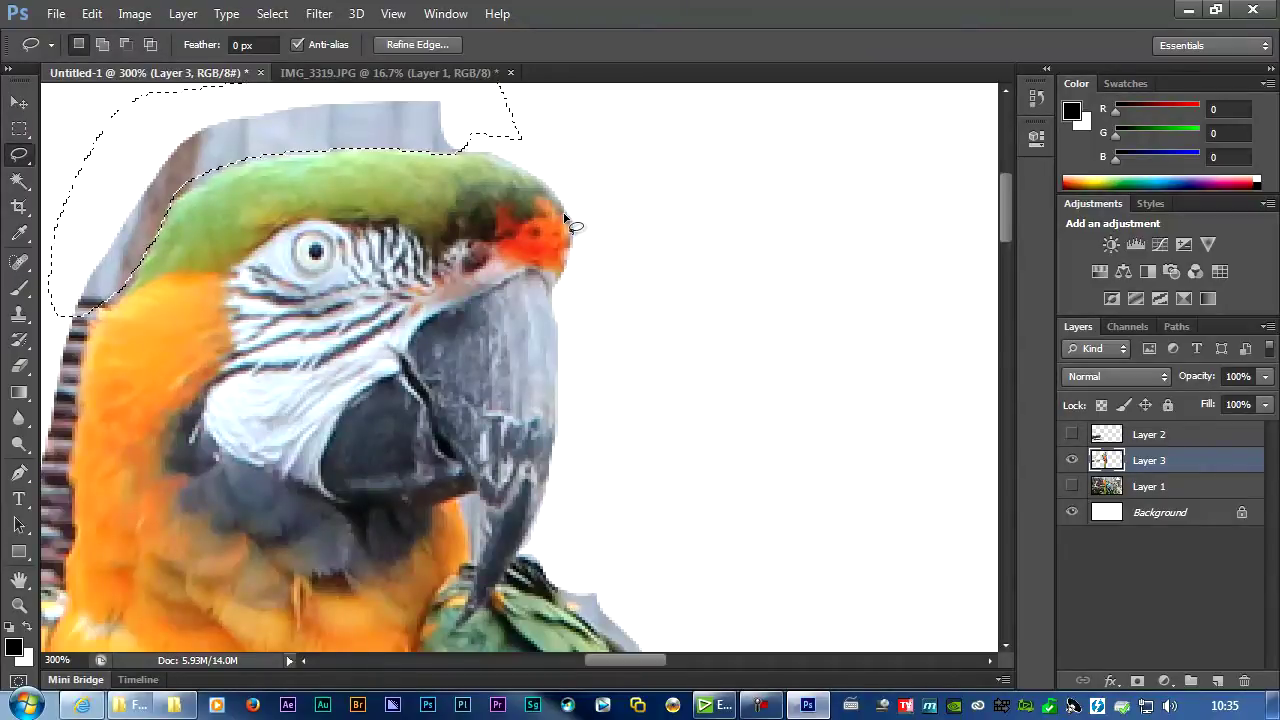
key(Delete)
key(ctrl+d)
mouse_move(176, 200)
mouse_down()
mouse_move(250, 170)
mouse_move(290, 127)
mouse_up()
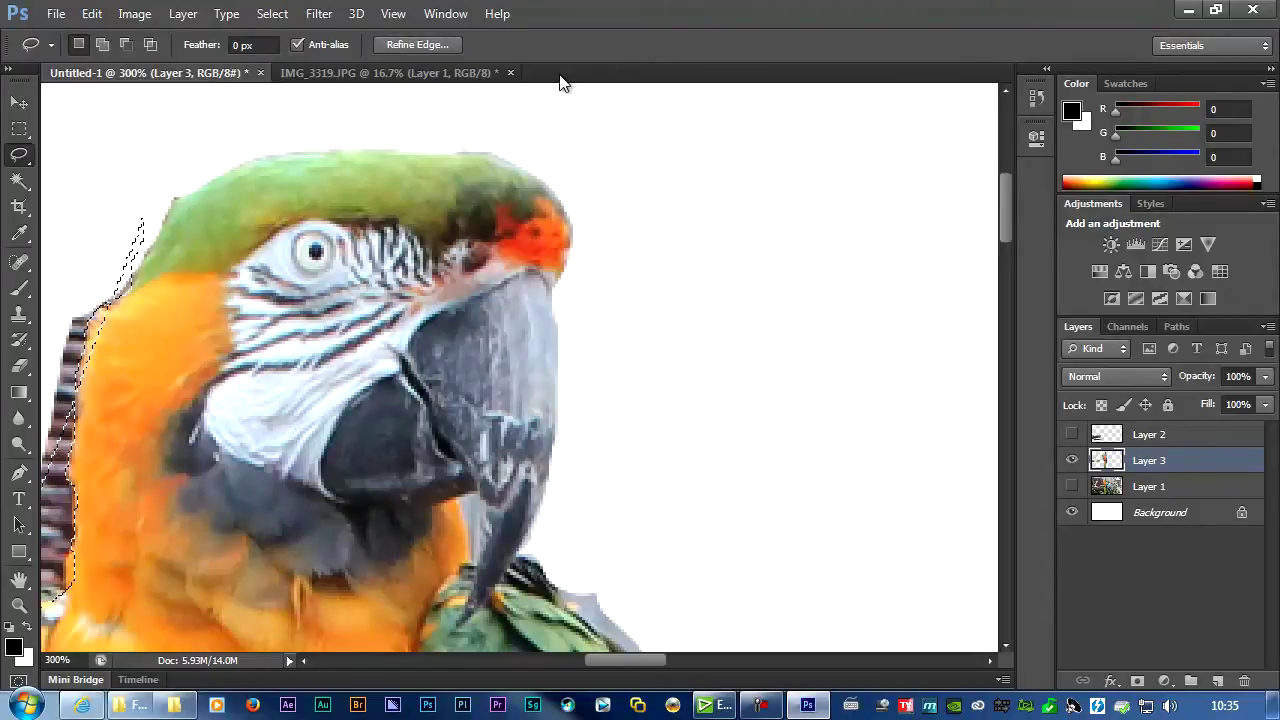
key(ctrl+0)
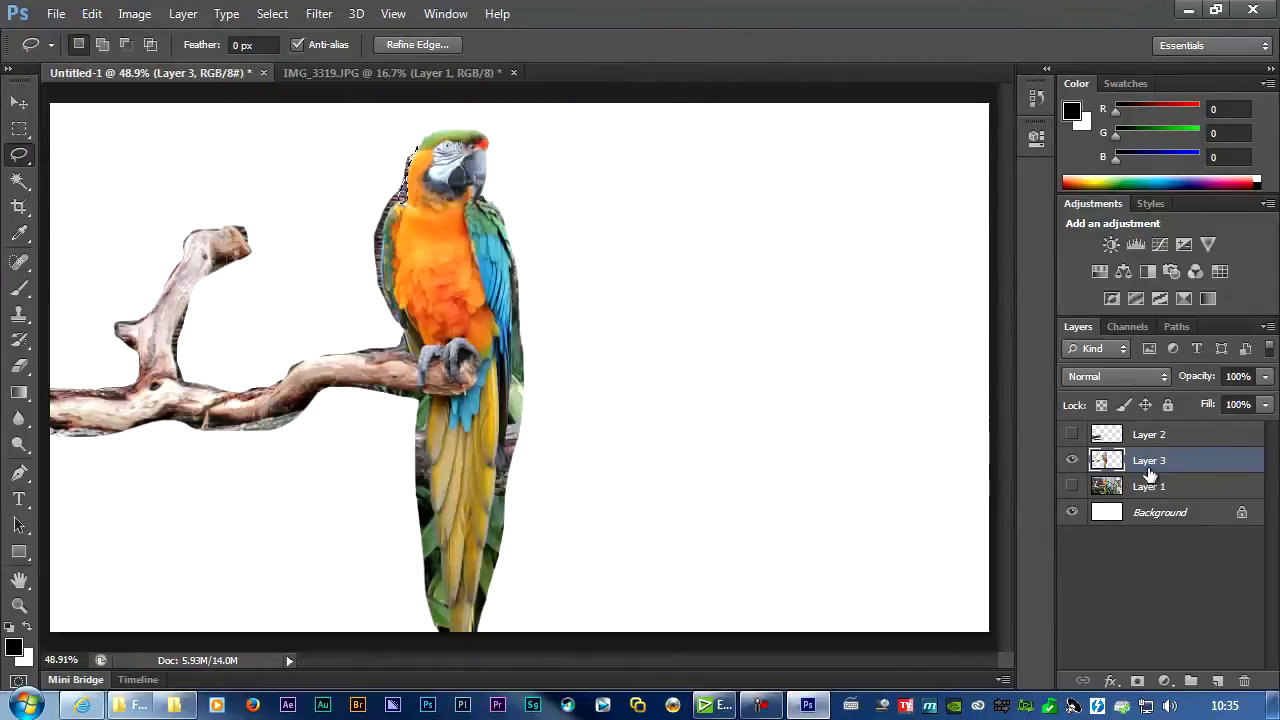
- Show and select Layer 1, then begin a lasso outline along the branch
click(1072, 486)
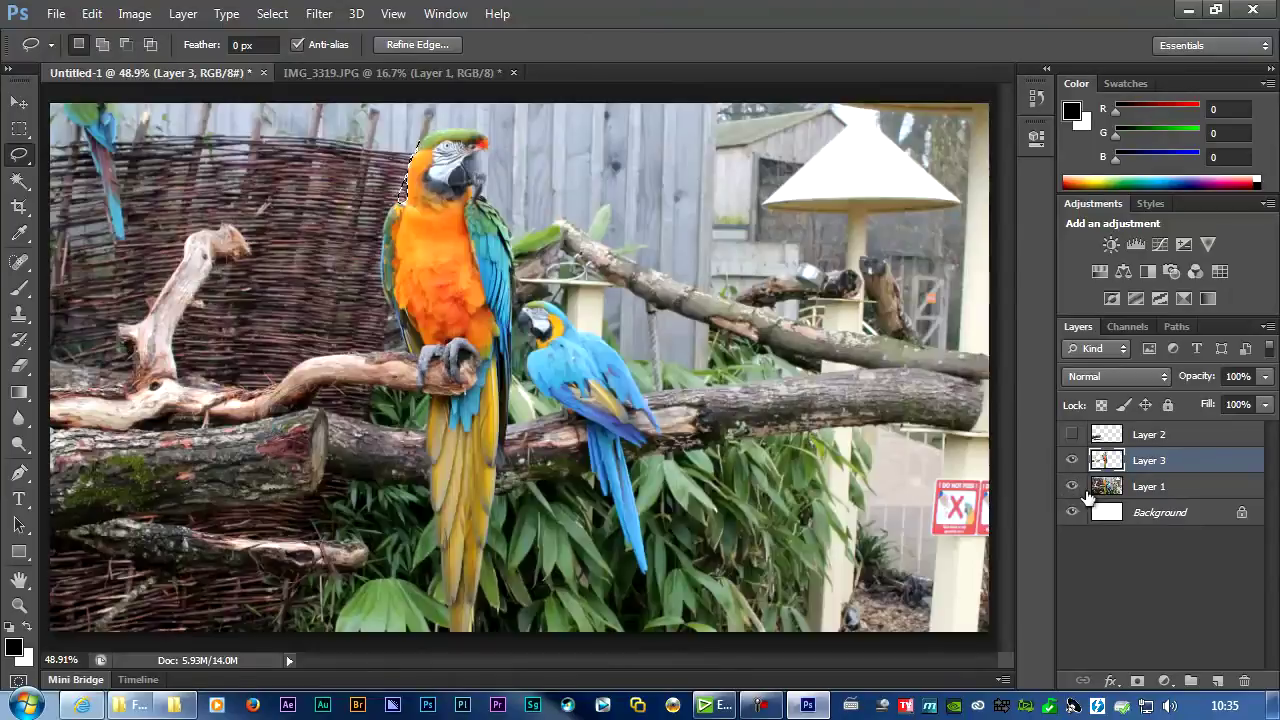
click(1160, 487)
mouse_move(50, 358)
mouse_down()
mouse_move(418, 430)
mouse_move(560, 415)
mouse_move(582, 302)
mouse_move(880, 370)
mouse_move(648, 437)
mouse_move(560, 415)
mouse_up()
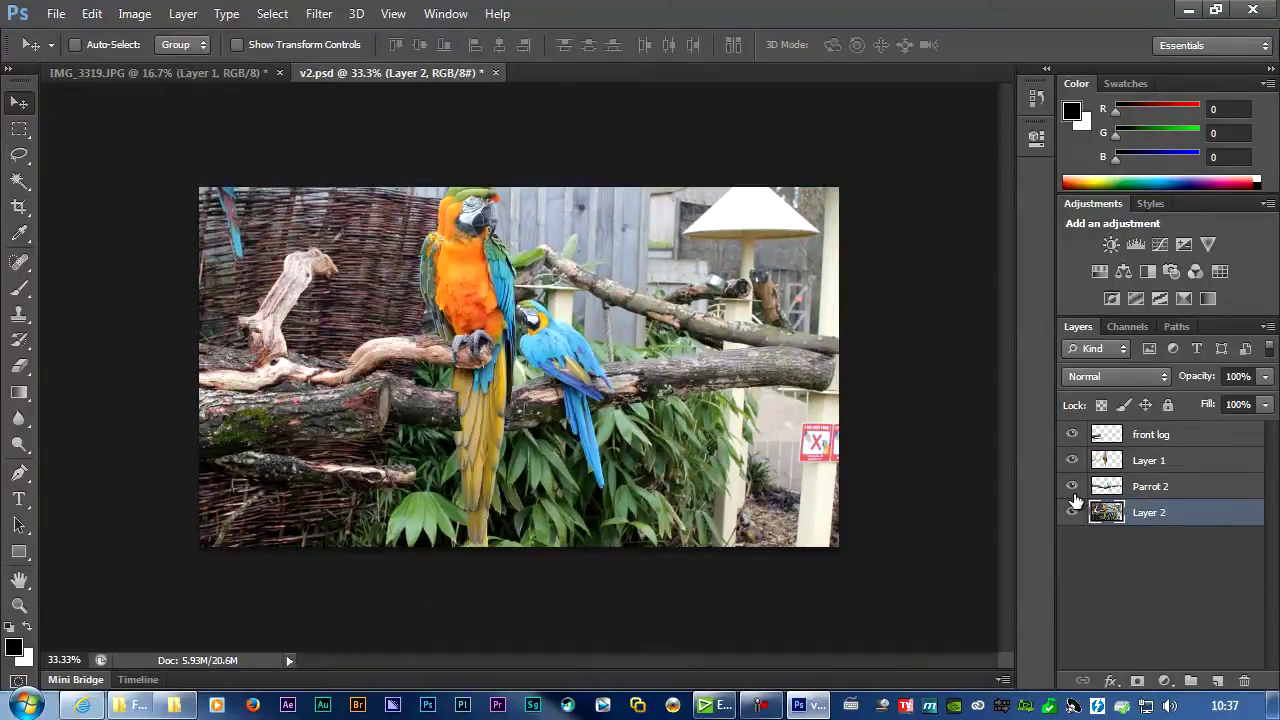
- Preview each layer's visibility, then hide front log, Layer 1 and Parrot 2 so only Layer 2 shows
click(1072, 512)
click(1072, 486)
click(1072, 460)
click(1072, 434)
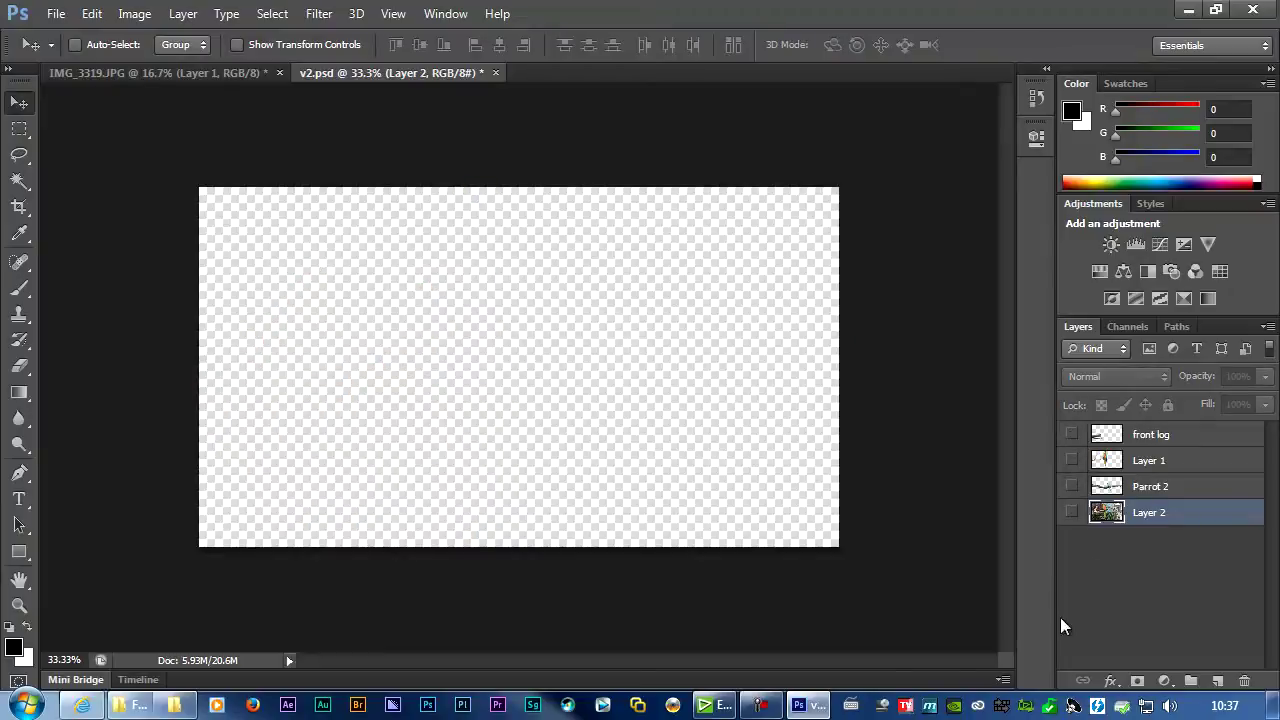
click(1073, 434)
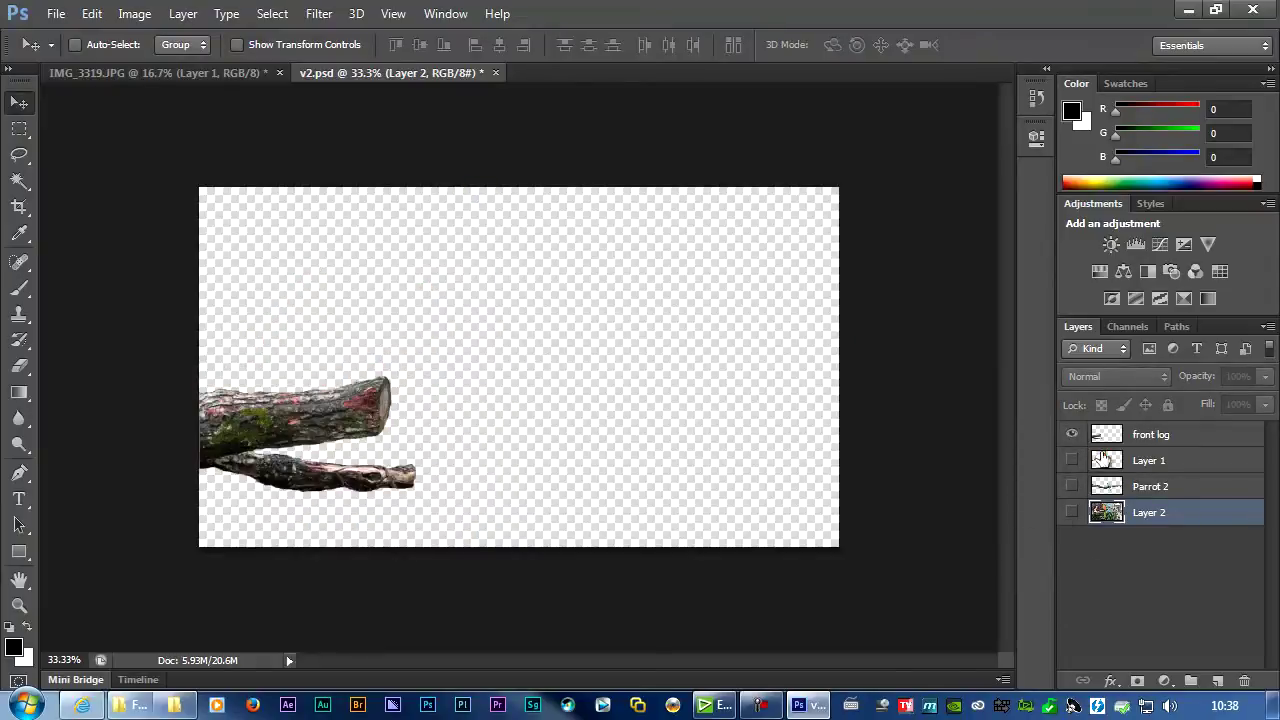
click(1071, 460)
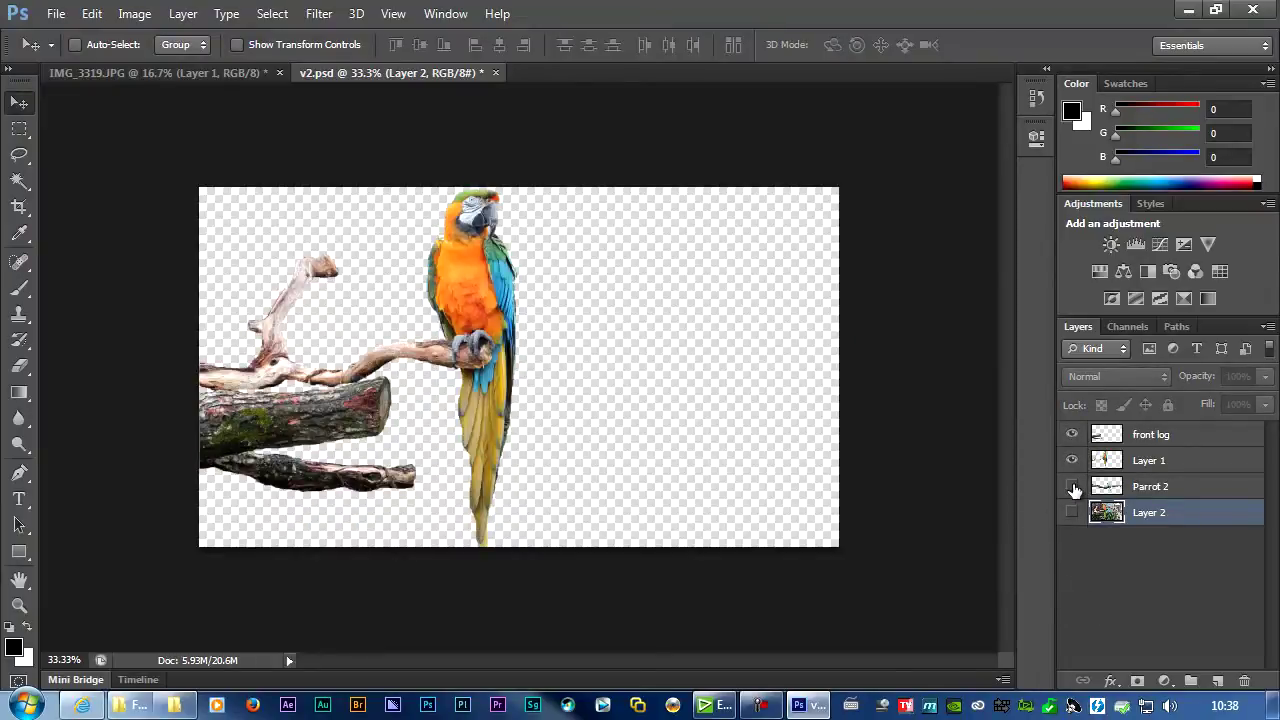
click(1072, 486)
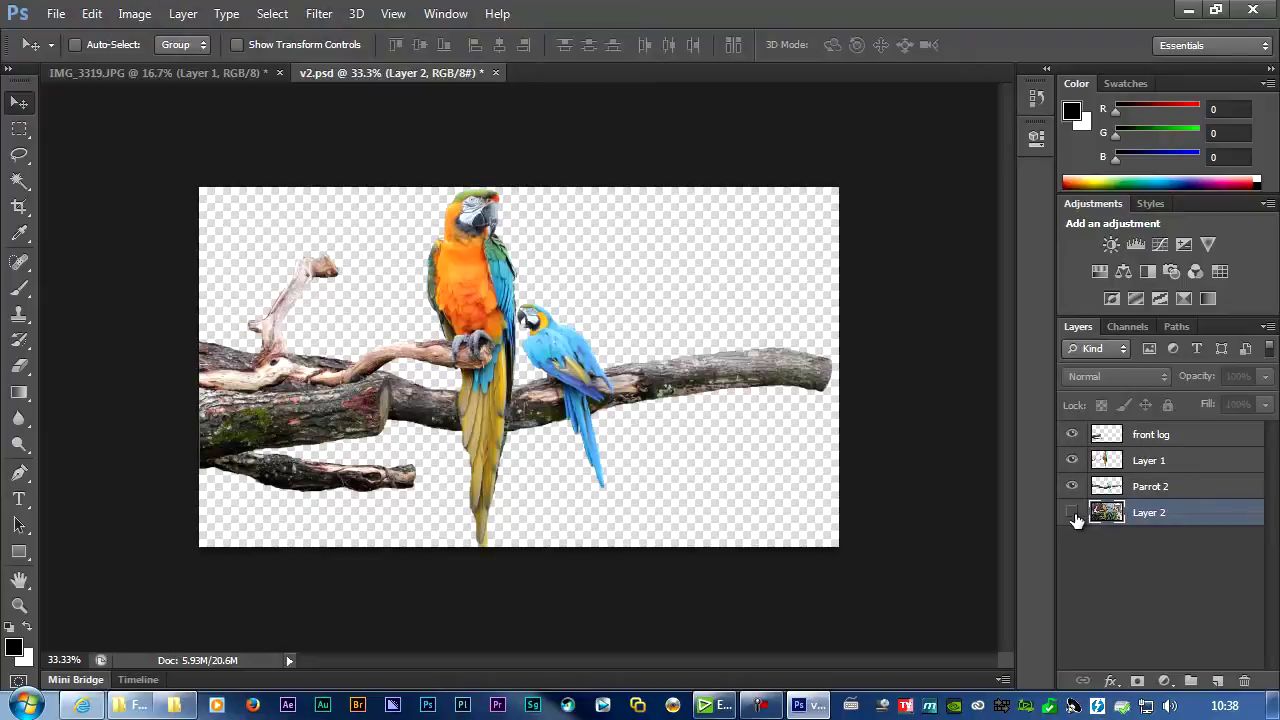
click(1072, 512)
drag(782, 430, 783, 433)
drag(1070, 488, 1072, 434)
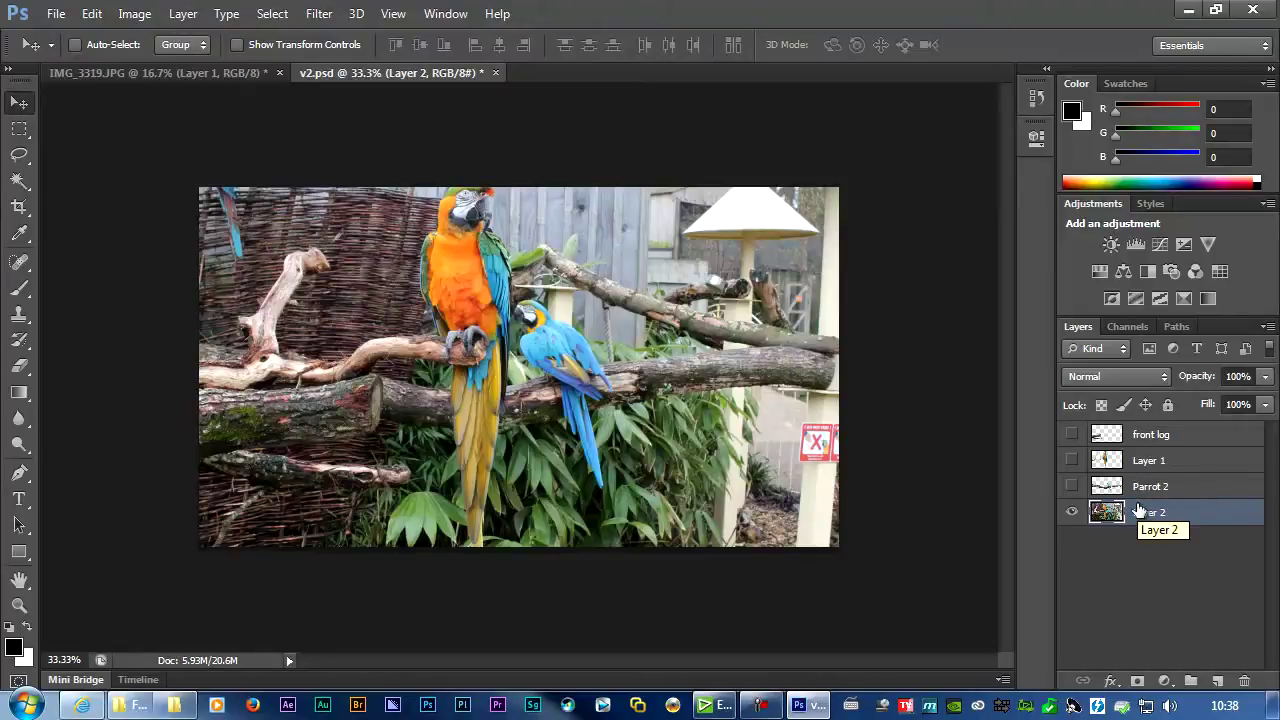
- Zoom in on the blue parrot and lasso around it
click(19, 606)
click(563, 366)
click(565, 369)
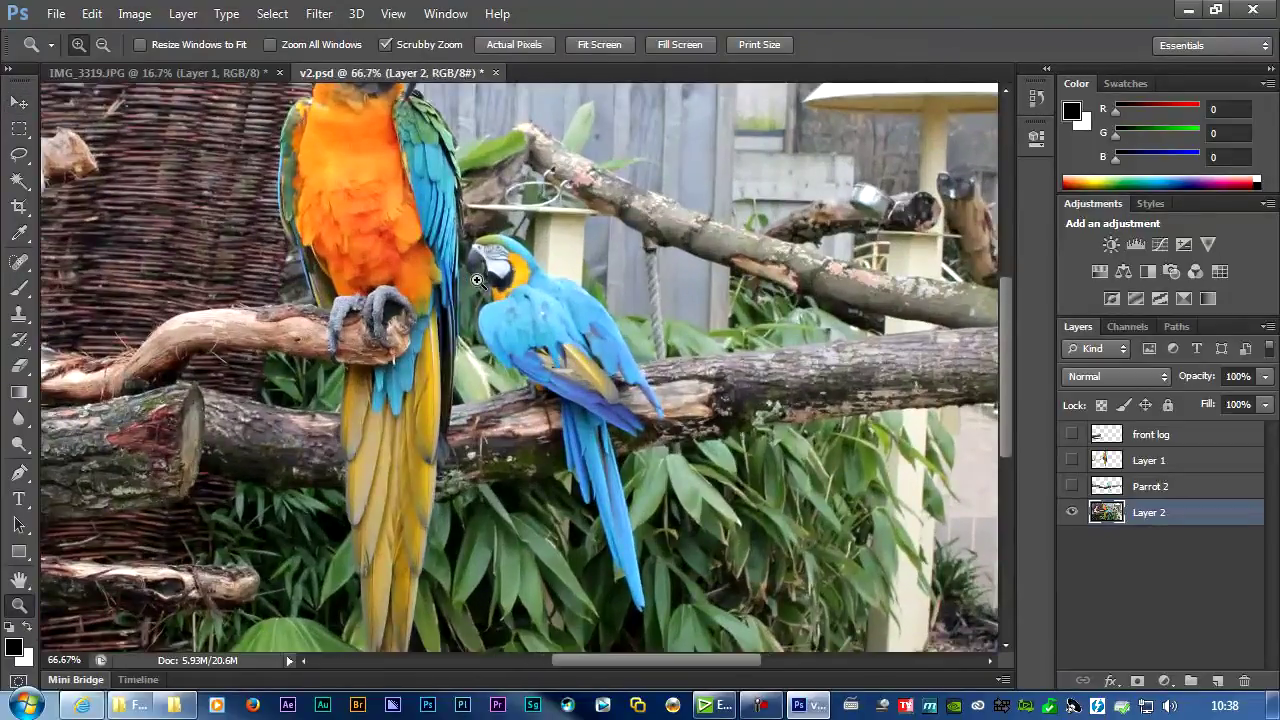
click(27, 158)
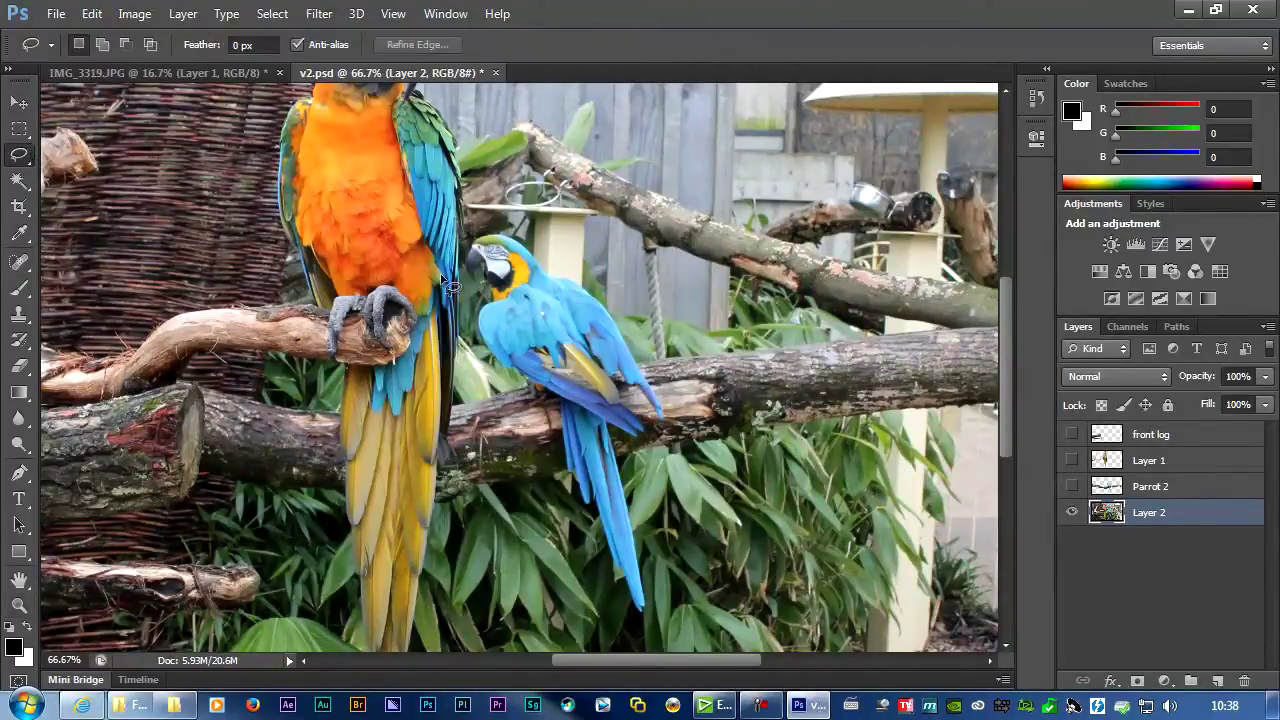
mouse_move(466, 278)
mouse_down()
mouse_move(465, 256)
mouse_move(498, 236)
mouse_move(535, 252)
mouse_move(620, 320)
mouse_move(648, 362)
mouse_move(670, 425)
mouse_move(628, 458)
mouse_move(652, 603)
mouse_move(630, 614)
mouse_move(568, 478)
mouse_move(556, 410)
mouse_move(478, 348)
mouse_move(492, 300)
mouse_move(476, 262)
mouse_up()
- Content-Aware Fill the parrot selection via Edit > Fill, then deselect
click(91, 13)
click(140, 288)
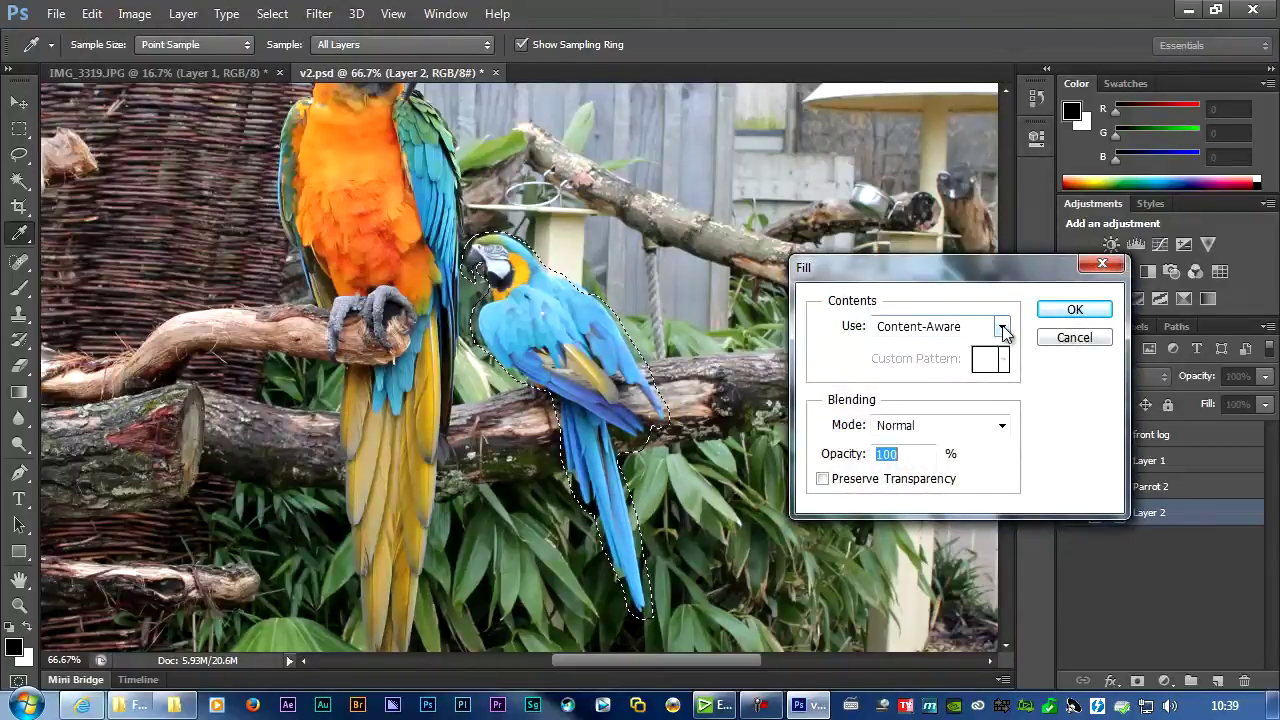
click(1003, 326)
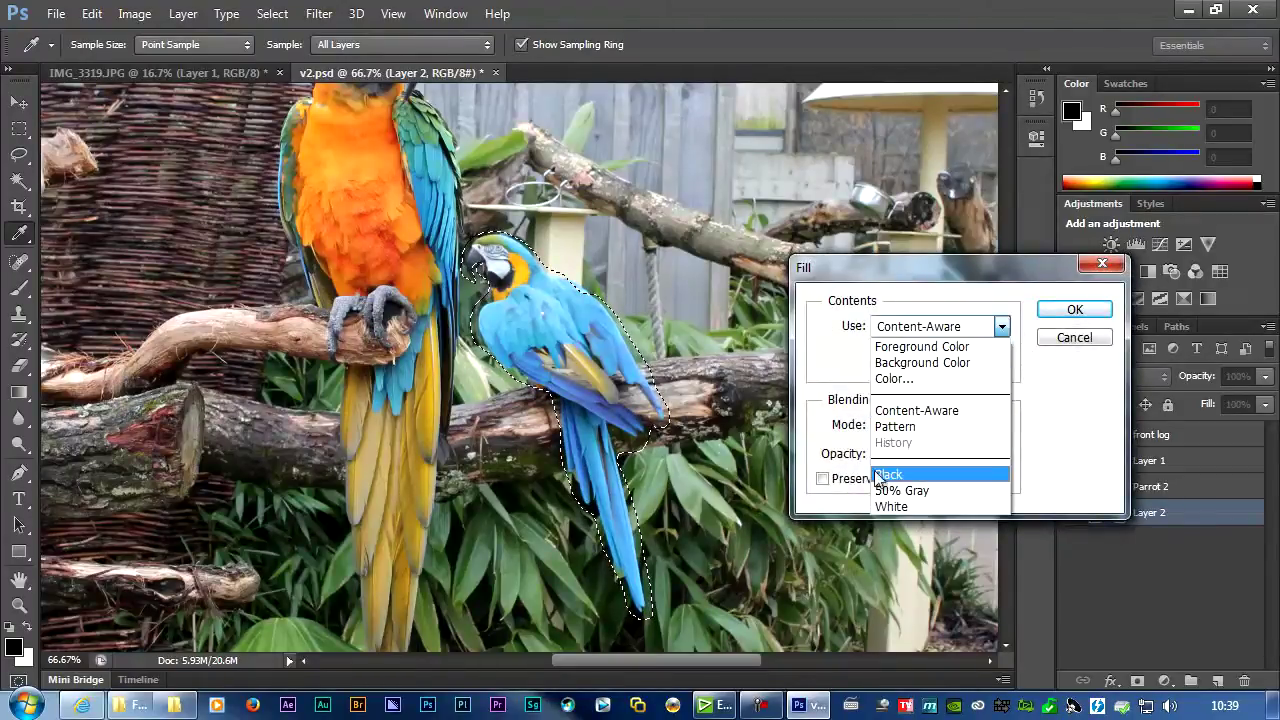
click(920, 412)
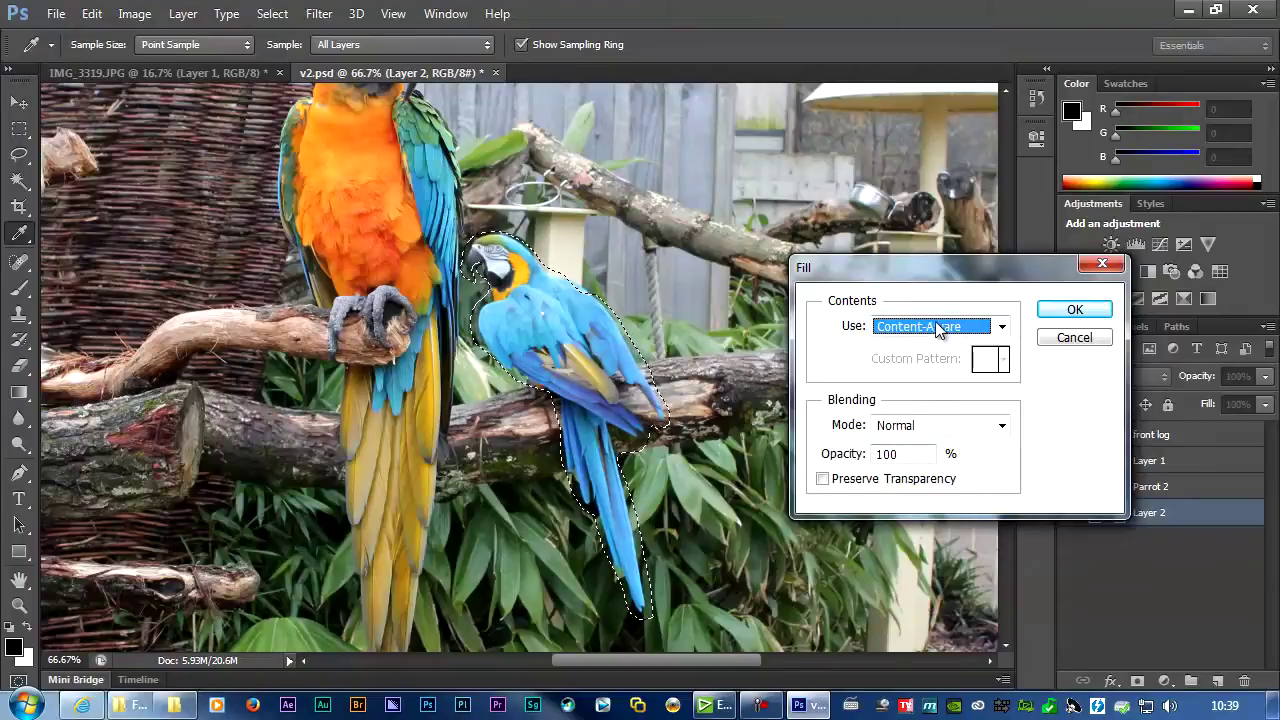
click(1074, 309)
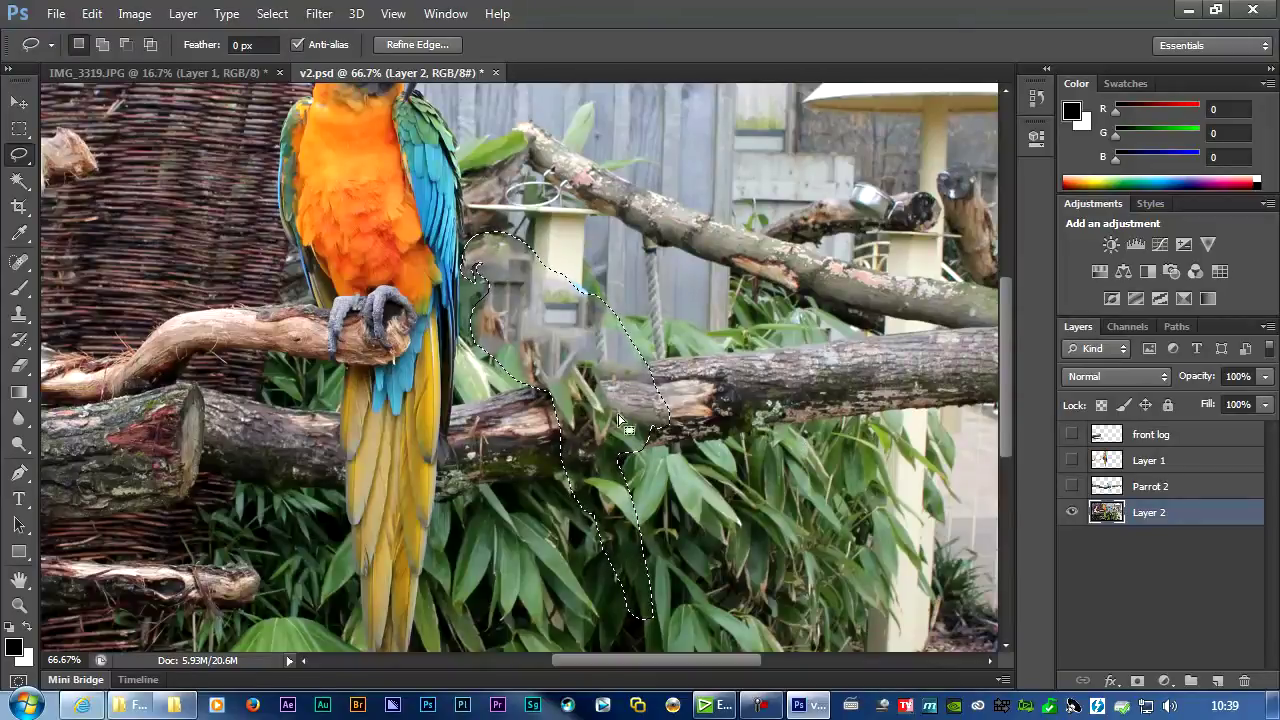
key(ctrl+d)
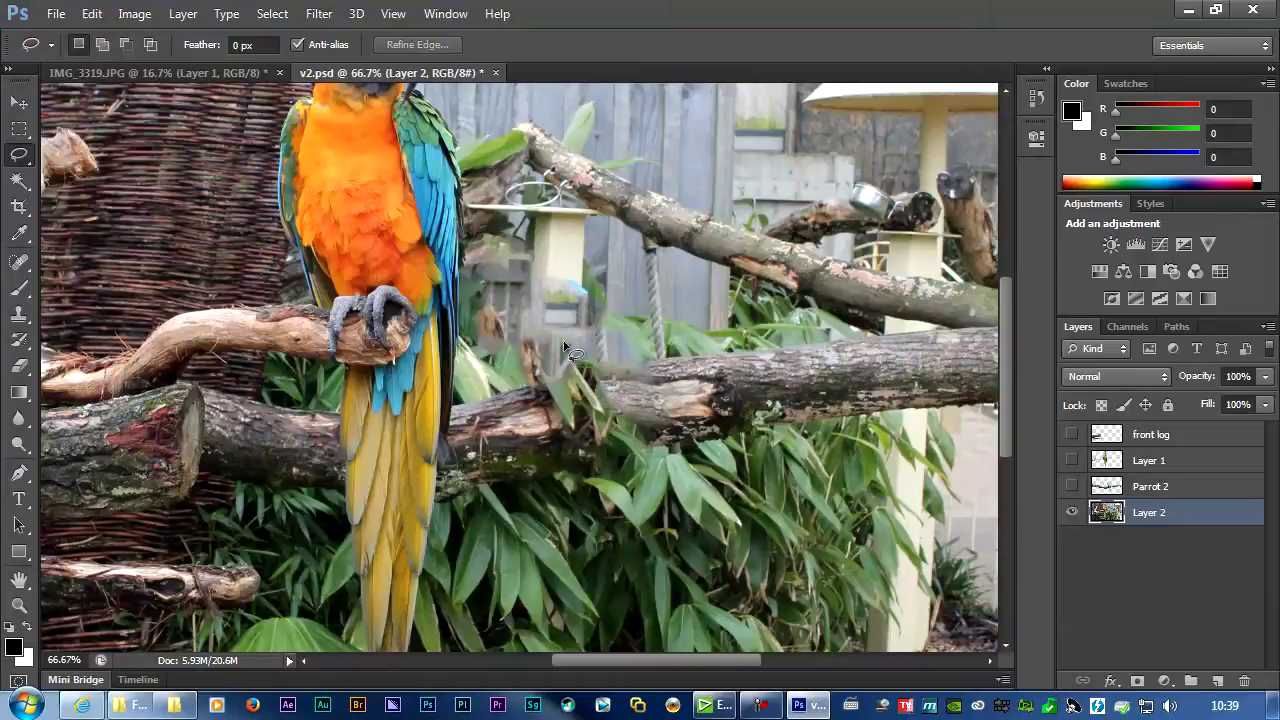
- Lasso the first section of the log, Content-Aware Fill it, and deselect
mouse_move(587, 376)
mouse_down()
mouse_move(692, 350)
mouse_move(757, 358)
mouse_move(752, 449)
mouse_move(468, 499)
mouse_move(455, 398)
mouse_up()
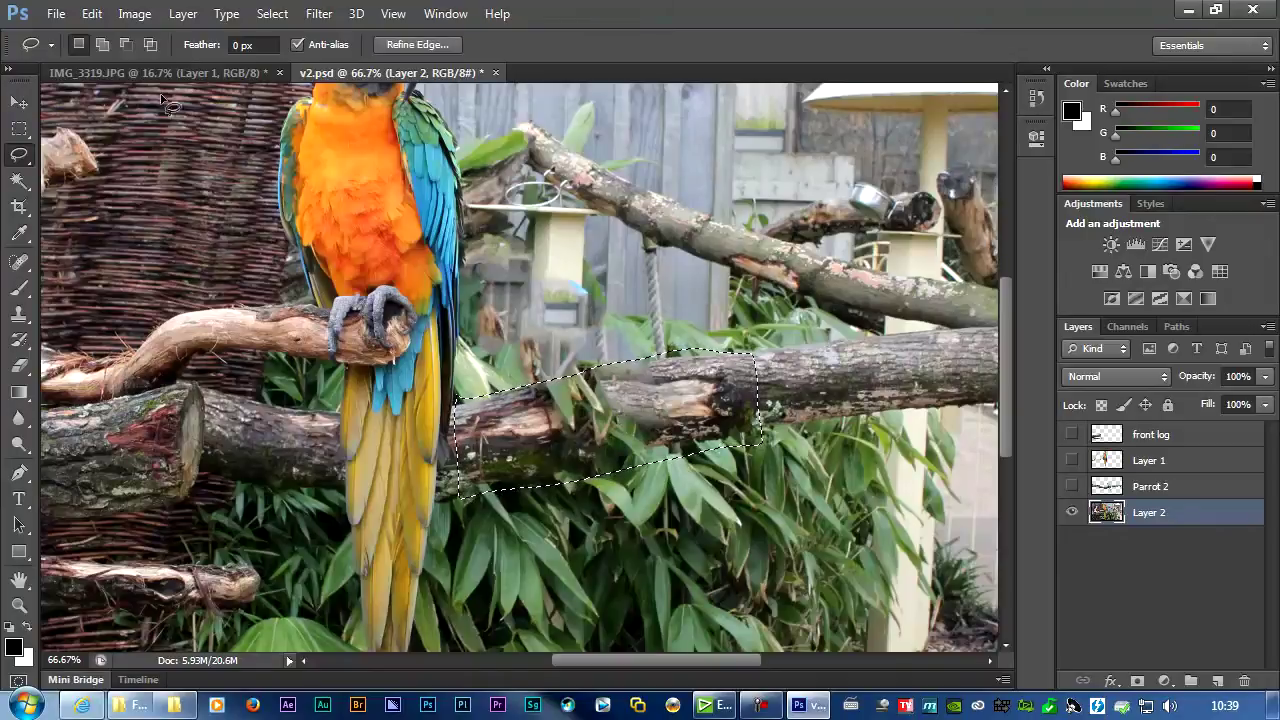
click(91, 13)
click(200, 292)
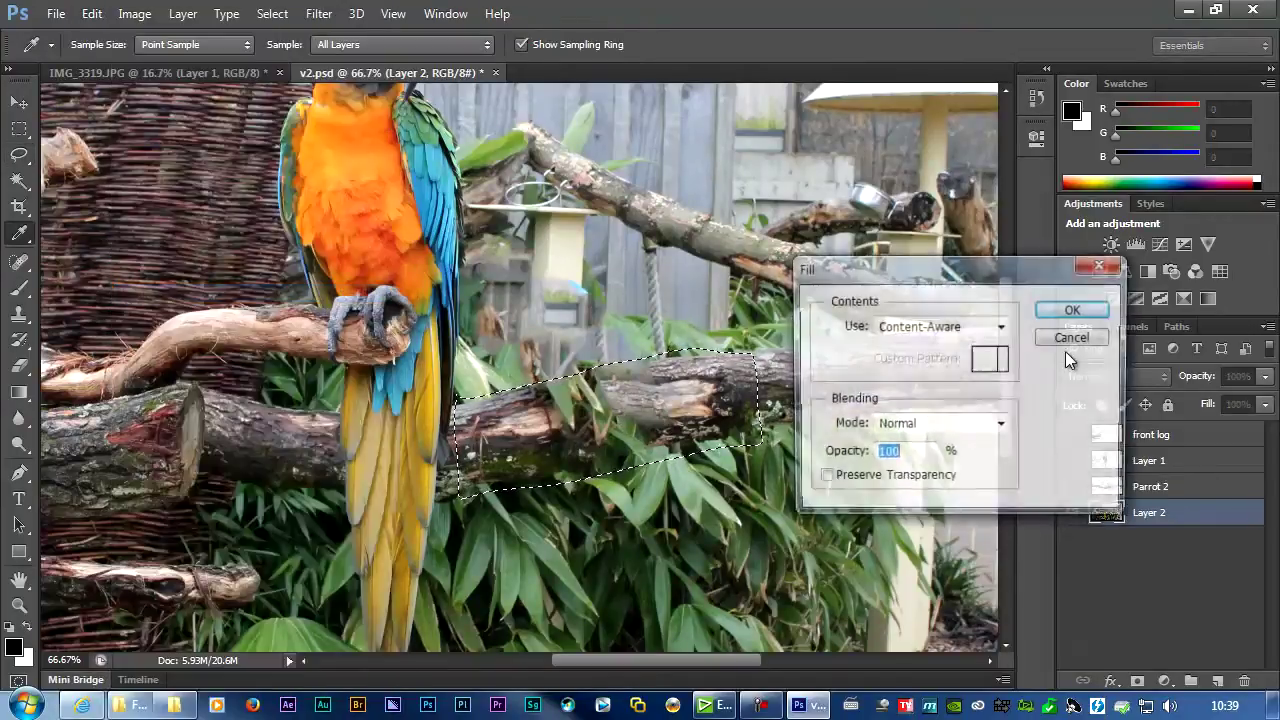
click(1068, 306)
key(l)
key(ctrl+d)
- Lasso the right part of the log and Content-Aware Fill it
mouse_move(716, 395)
mouse_down()
mouse_move(770, 352)
mouse_move(798, 350)
mouse_move(897, 408)
mouse_move(776, 443)
mouse_move(738, 350)
mouse_move(722, 385)
mouse_up()
right_click(828, 390)
click(868, 551)
click(1101, 314)
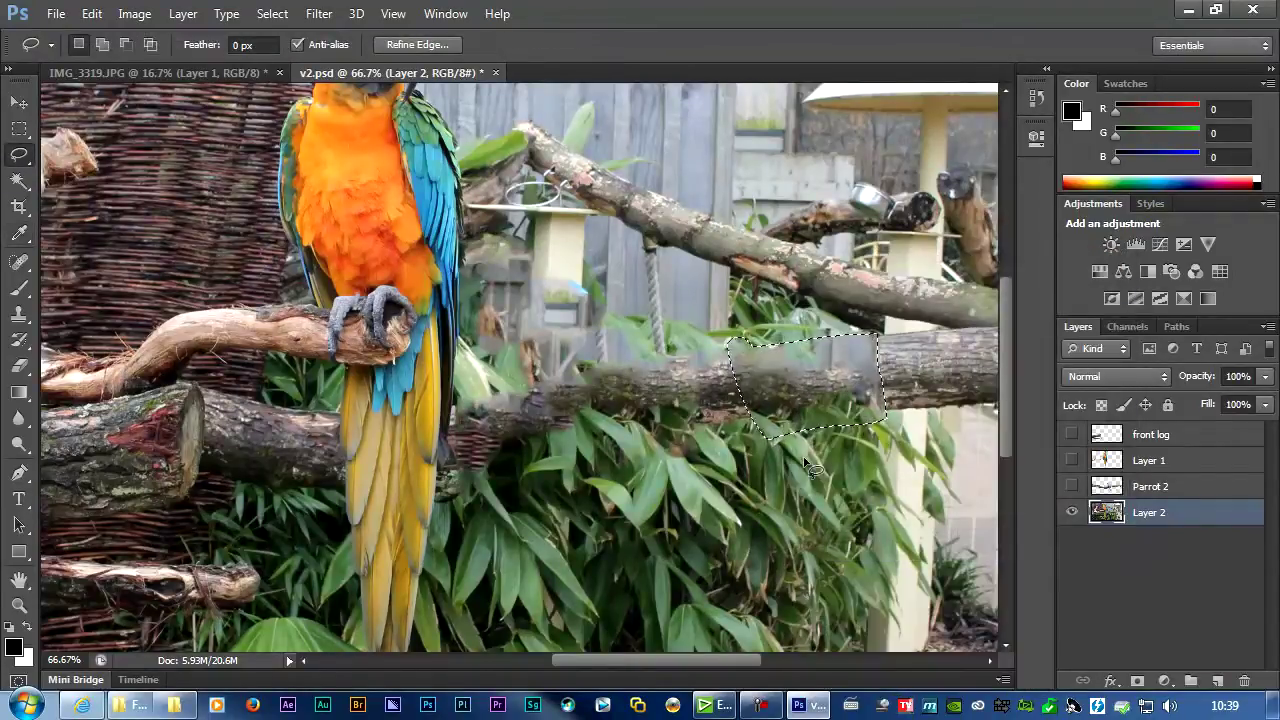
- Lasso another log section and its cut end, then Content-Aware Fill them
mouse_move(806, 411)
mouse_down()
mouse_move(782, 362)
mouse_move(880, 387)
mouse_move(852, 438)
mouse_up()
mouse_move(885, 425)
mouse_down()
mouse_move(877, 390)
mouse_move(875, 332)
mouse_move(931, 327)
mouse_move(941, 333)
mouse_move(926, 423)
mouse_move(896, 430)
mouse_up()
right_click(896, 362)
click(941, 549)
click(1073, 306)
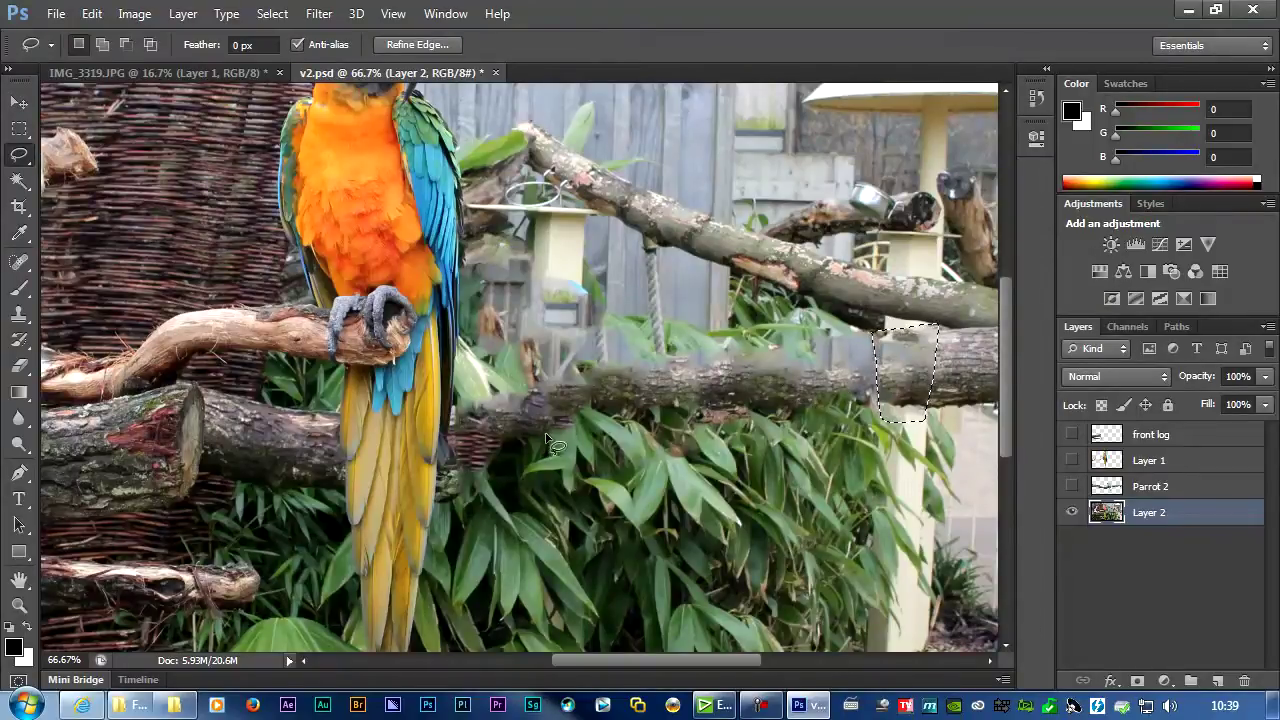
- Lasso the leftover parrot head and upper body and Content-Aware Fill it twice
drag(1002, 386, 1005, 333)
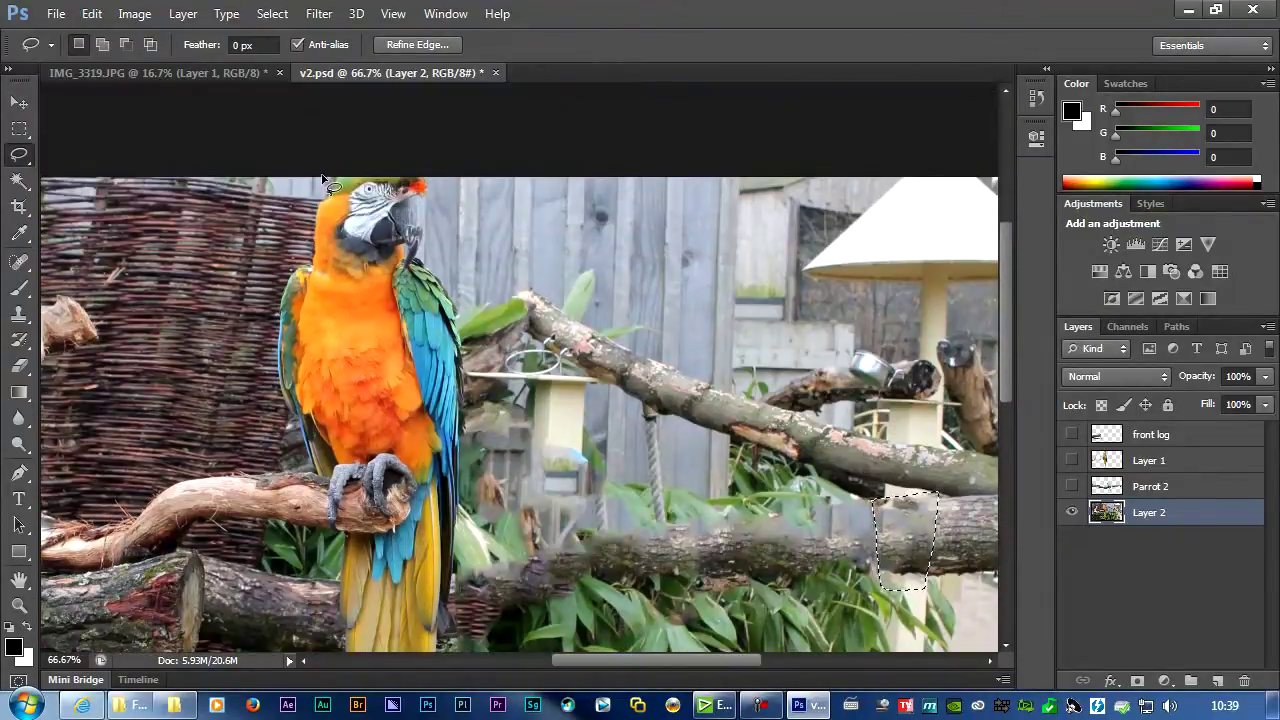
mouse_move(322, 178)
mouse_down()
mouse_move(300, 412)
mouse_move(460, 378)
mouse_move(345, 180)
mouse_move(326, 182)
mouse_up()
right_click(430, 260)
click(470, 547)
click(1071, 313)
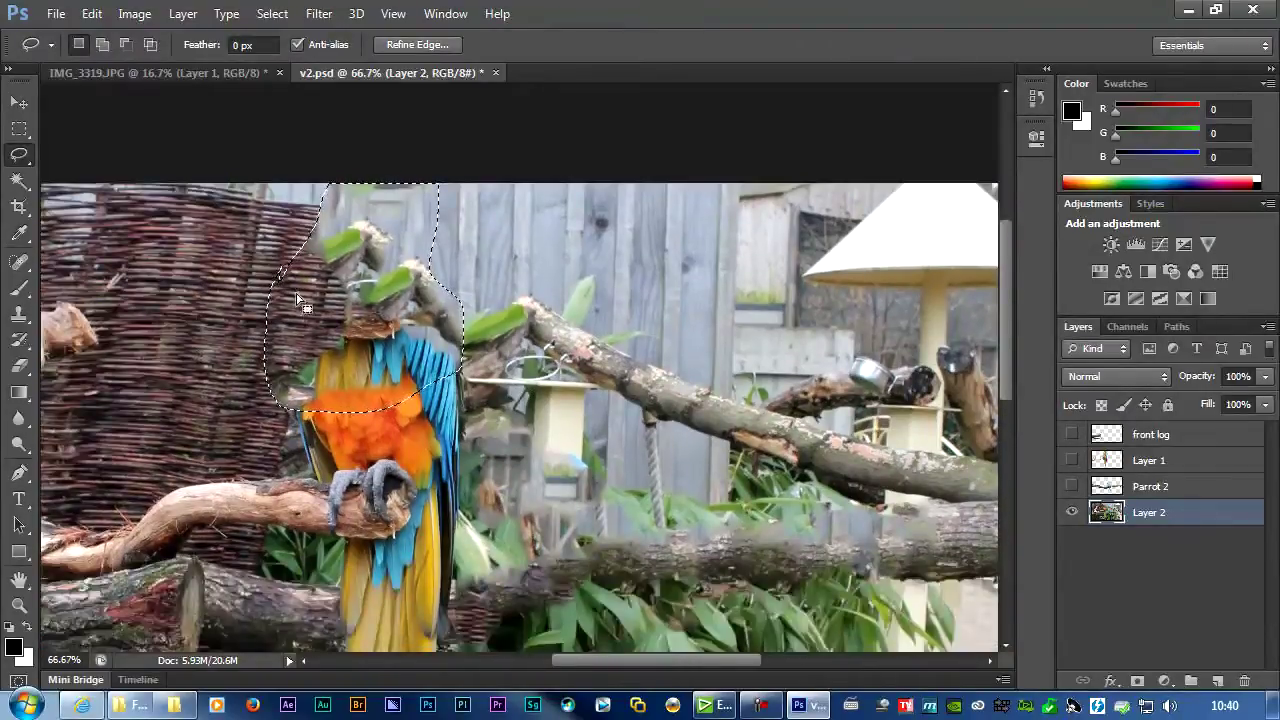
right_click(428, 268)
click(470, 549)
click(1071, 313)
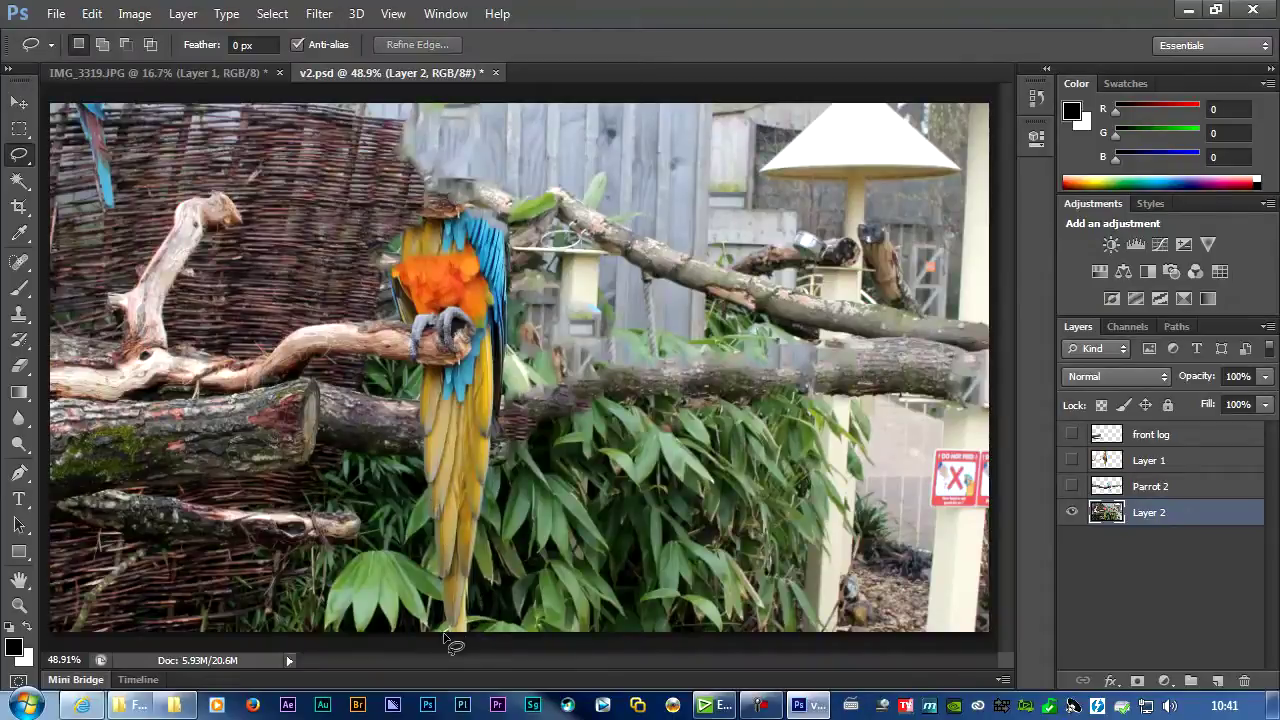
- Lasso the parrot's lower tail and Content-Aware Fill it with surrounding foliage
mouse_move(452, 645)
mouse_down()
mouse_move(430, 590)
mouse_move(415, 465)
mouse_move(480, 620)
mouse_up()
right_click(430, 502)
click(470, 364)
click(1069, 313)
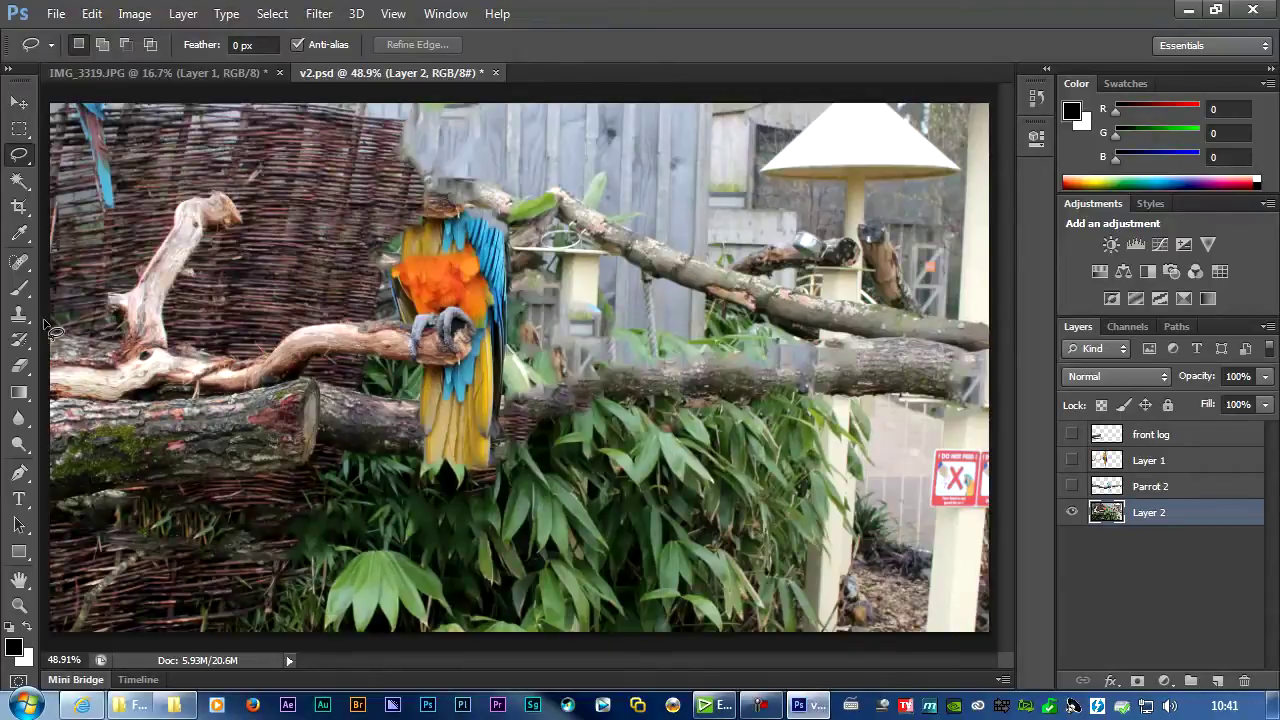
- With the Clone Stamp tool, paint wicker over the upright left branch and its top stub
click(22, 316)
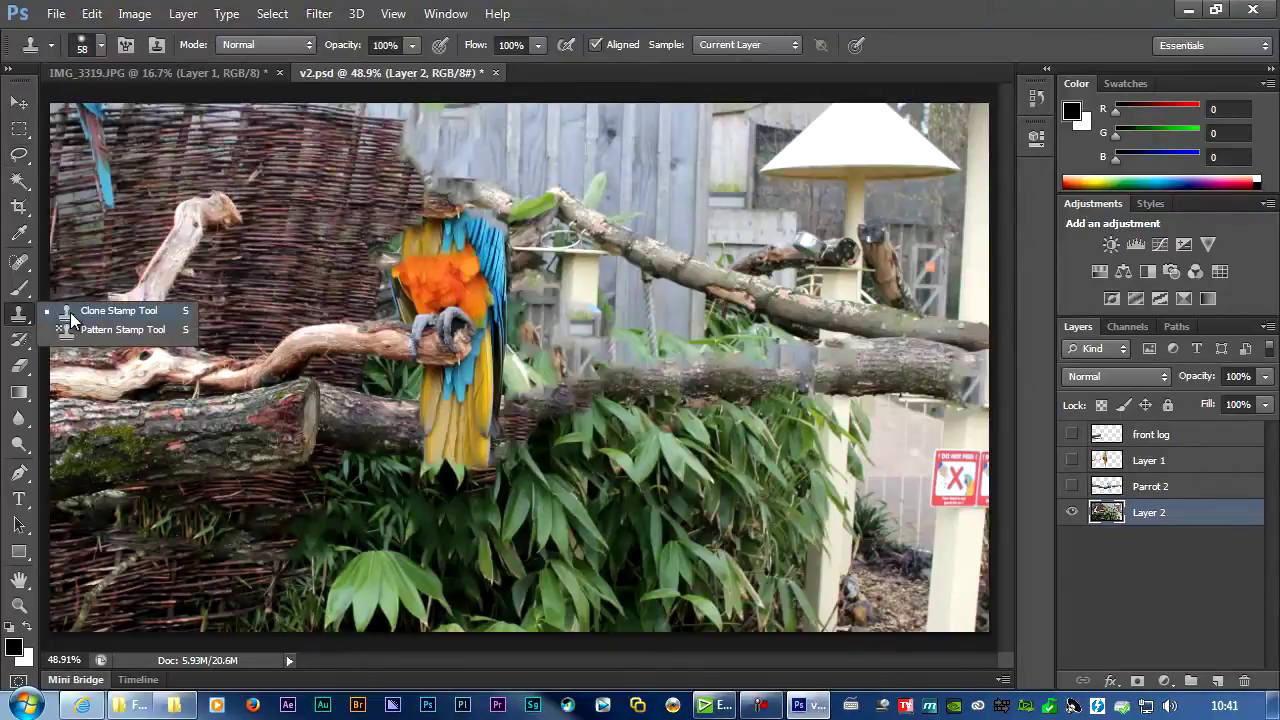
click(70, 313)
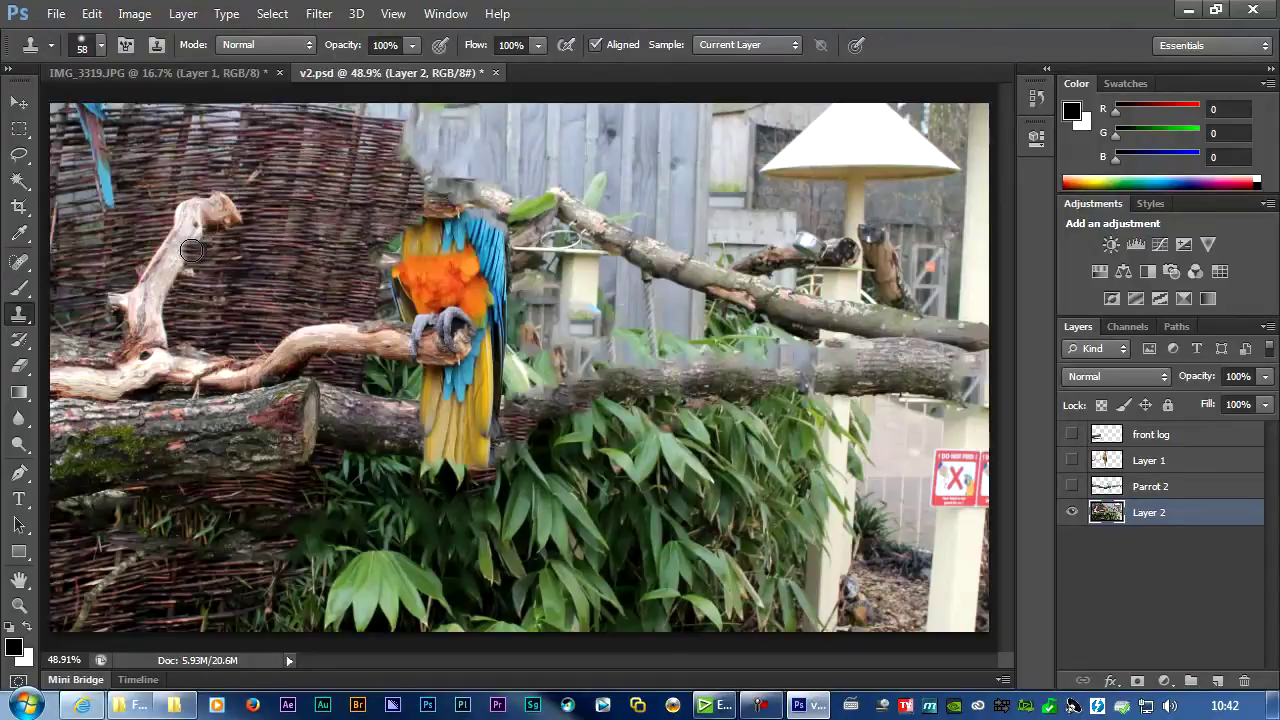
mouse_move(191, 250)
mouse_down()
mouse_move(158, 252)
mouse_move(201, 231)
mouse_move(181, 211)
mouse_move(221, 189)
mouse_move(228, 214)
mouse_move(201, 216)
mouse_move(238, 211)
mouse_move(186, 245)
mouse_move(184, 262)
mouse_move(111, 301)
mouse_move(155, 332)
mouse_move(153, 297)
mouse_move(125, 314)
mouse_move(155, 303)
mouse_move(161, 259)
mouse_up()
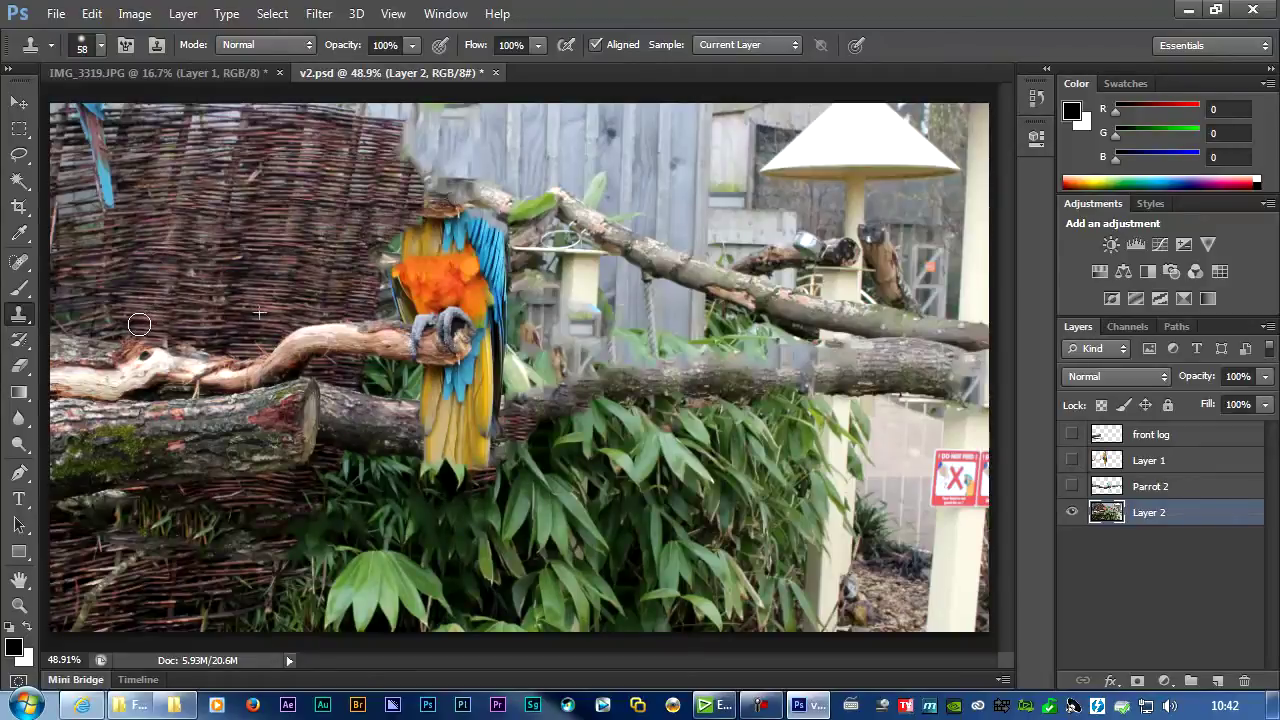
mouse_move(139, 327)
mouse_down()
mouse_move(87, 356)
mouse_move(81, 342)
mouse_move(53, 343)
mouse_move(80, 356)
mouse_move(145, 325)
mouse_move(121, 348)
mouse_move(154, 350)
mouse_move(120, 357)
mouse_move(197, 371)
mouse_move(158, 372)
mouse_move(190, 355)
mouse_up()
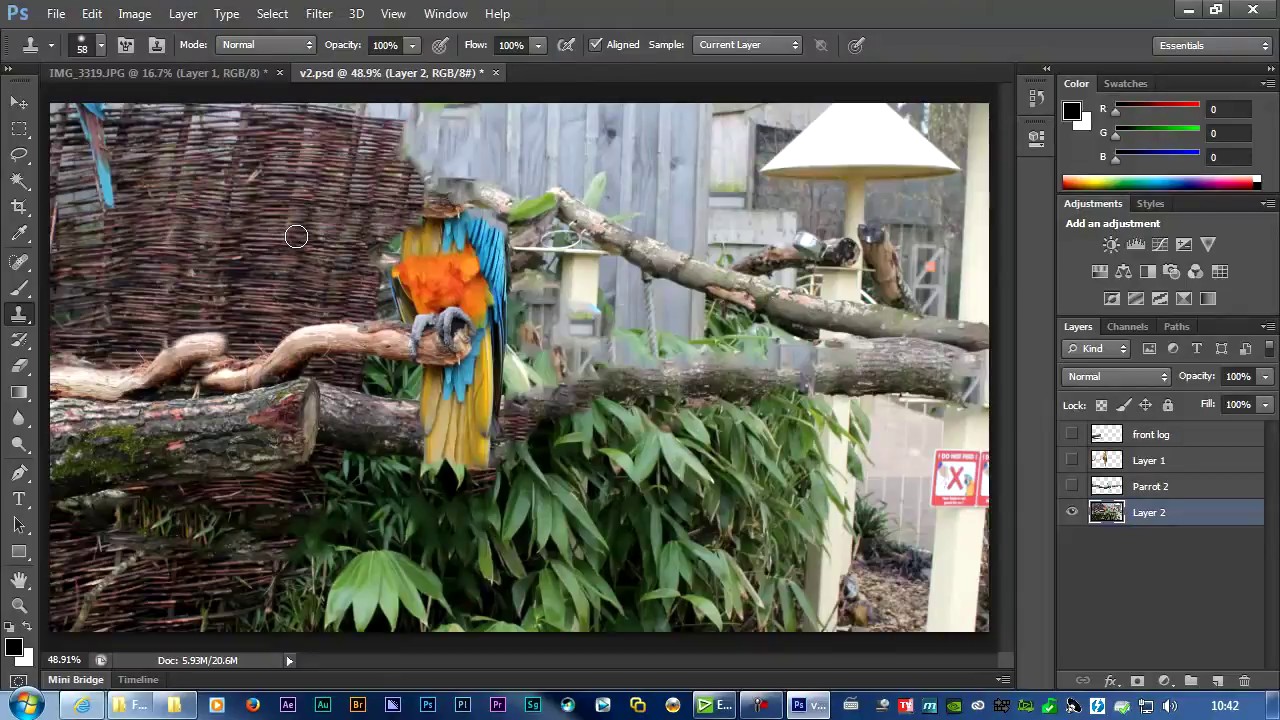
- Clone wicker over the curved branch and fence edge, then wicker and foliage over the logs
mouse_move(226, 342)
mouse_down()
mouse_move(178, 350)
mouse_move(219, 353)
mouse_move(171, 363)
mouse_move(152, 384)
mouse_move(132, 377)
mouse_move(158, 359)
mouse_move(53, 381)
mouse_move(208, 387)
mouse_move(301, 331)
mouse_move(305, 343)
mouse_move(265, 371)
mouse_move(293, 362)
mouse_move(303, 336)
mouse_move(260, 338)
mouse_move(285, 357)
mouse_move(304, 345)
mouse_move(293, 328)
mouse_move(266, 337)
mouse_move(312, 284)
mouse_up()
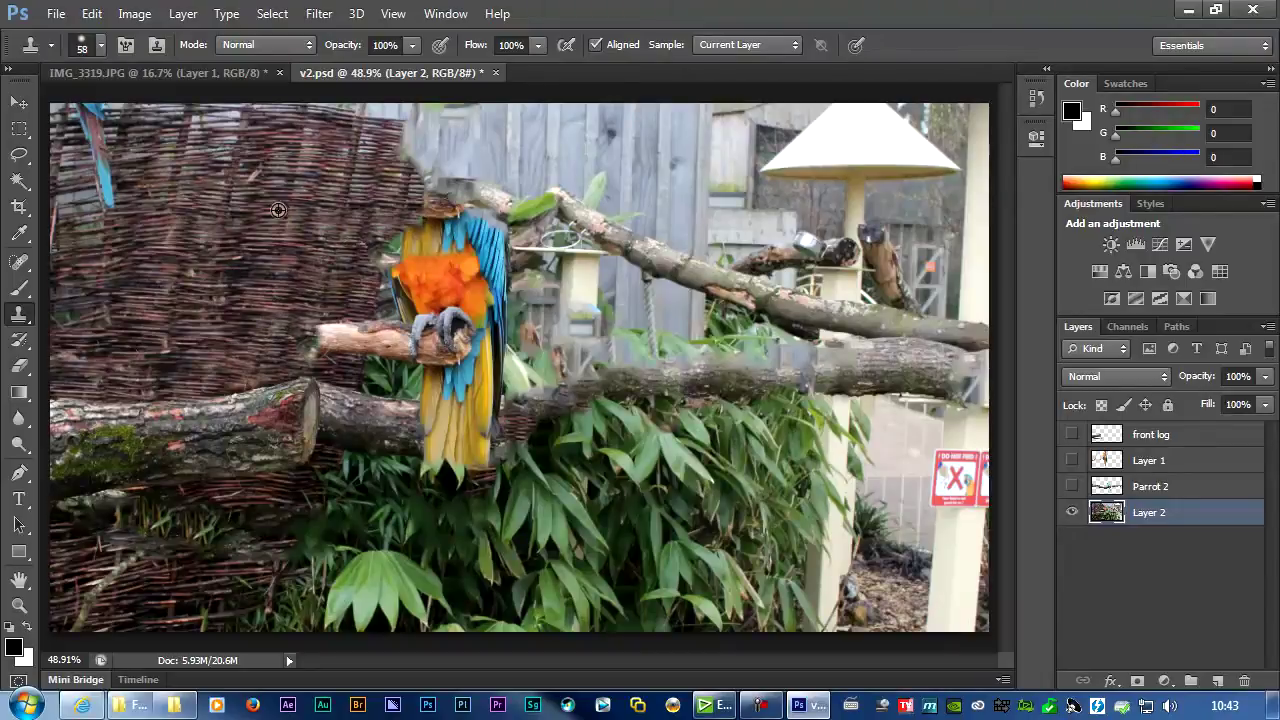
alt+click(293, 204)
mouse_move(318, 330)
mouse_down()
mouse_move(363, 342)
mouse_move(365, 321)
mouse_move(318, 317)
mouse_up()
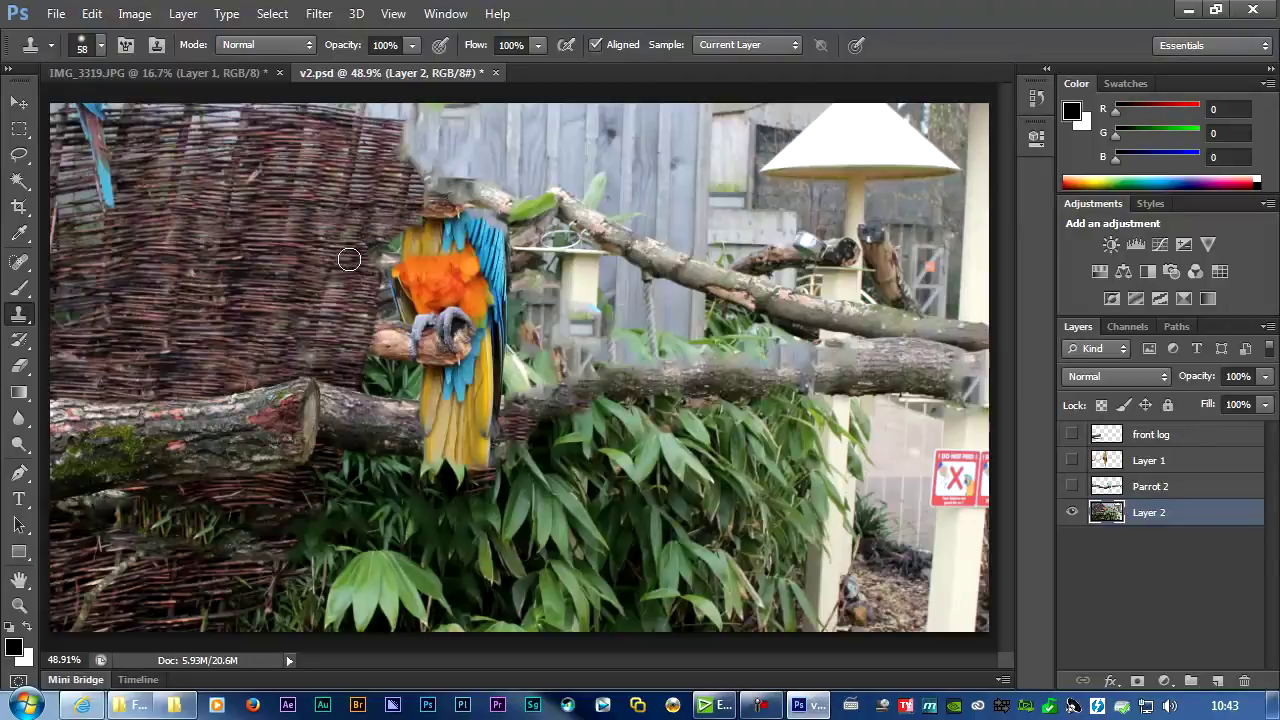
alt+click(298, 133)
mouse_move(390, 125)
mouse_down()
mouse_move(432, 145)
mouse_move(420, 182)
mouse_move(403, 155)
mouse_move(412, 189)
mouse_move(425, 145)
mouse_move(325, 249)
mouse_up()
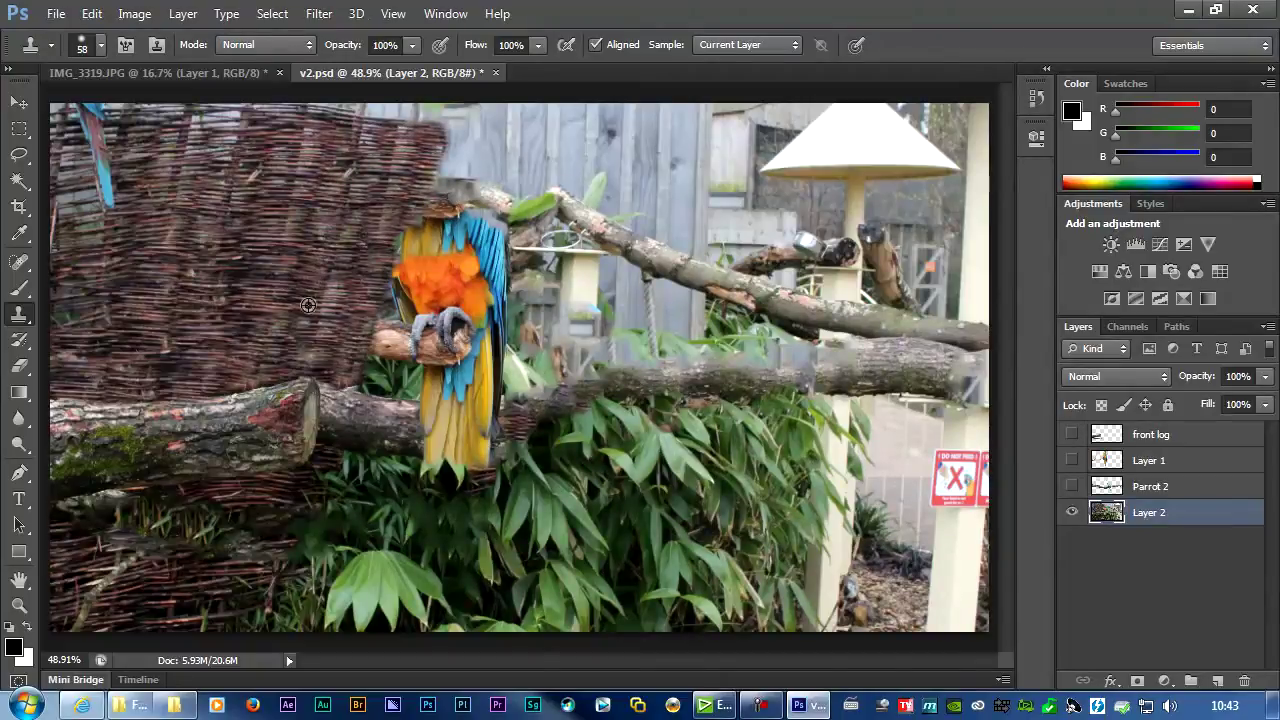
mouse_move(348, 376)
mouse_down()
mouse_move(345, 418)
mouse_move(250, 440)
mouse_move(168, 413)
mouse_move(115, 425)
mouse_move(100, 410)
mouse_move(146, 484)
mouse_move(210, 520)
mouse_move(300, 500)
mouse_move(246, 580)
mouse_move(97, 523)
mouse_move(150, 532)
mouse_up()
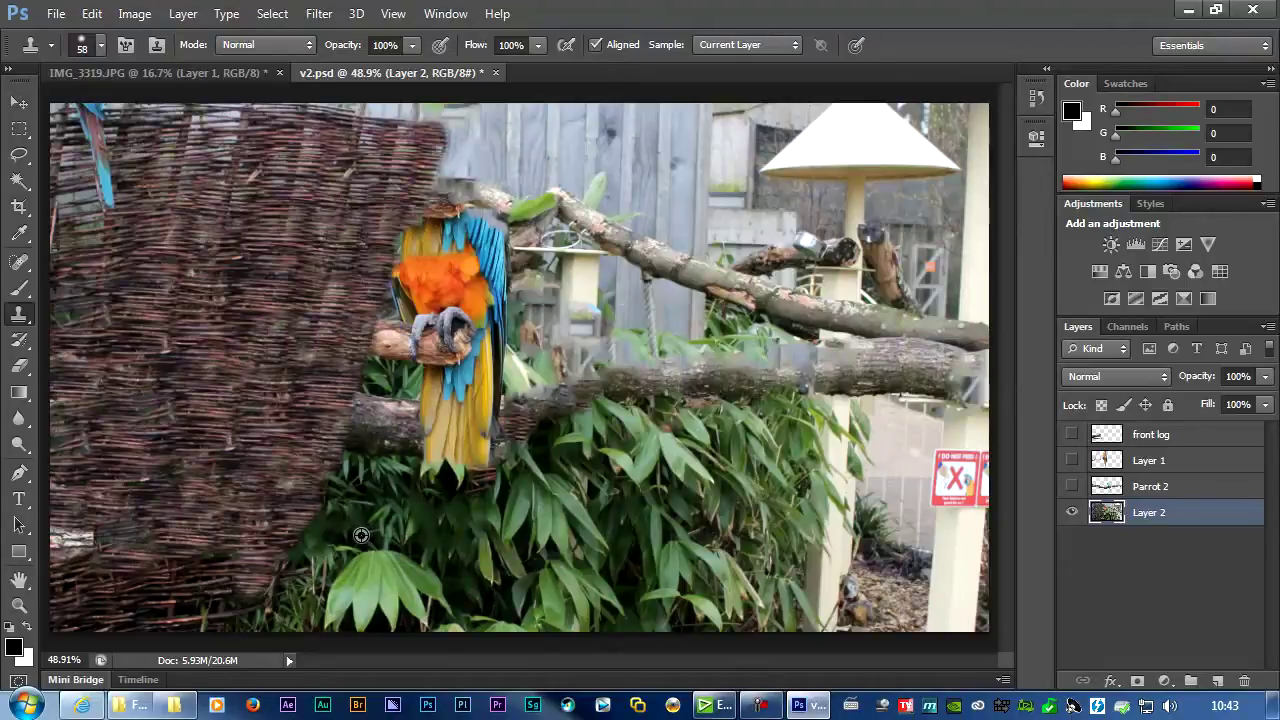
mouse_move(361, 535)
mouse_down()
mouse_move(366, 405)
mouse_move(425, 435)
mouse_move(555, 397)
mouse_move(598, 403)
mouse_move(752, 366)
mouse_move(782, 382)
mouse_move(813, 365)
mouse_move(706, 393)
mouse_move(655, 368)
mouse_move(640, 375)
mouse_move(575, 300)
mouse_up()
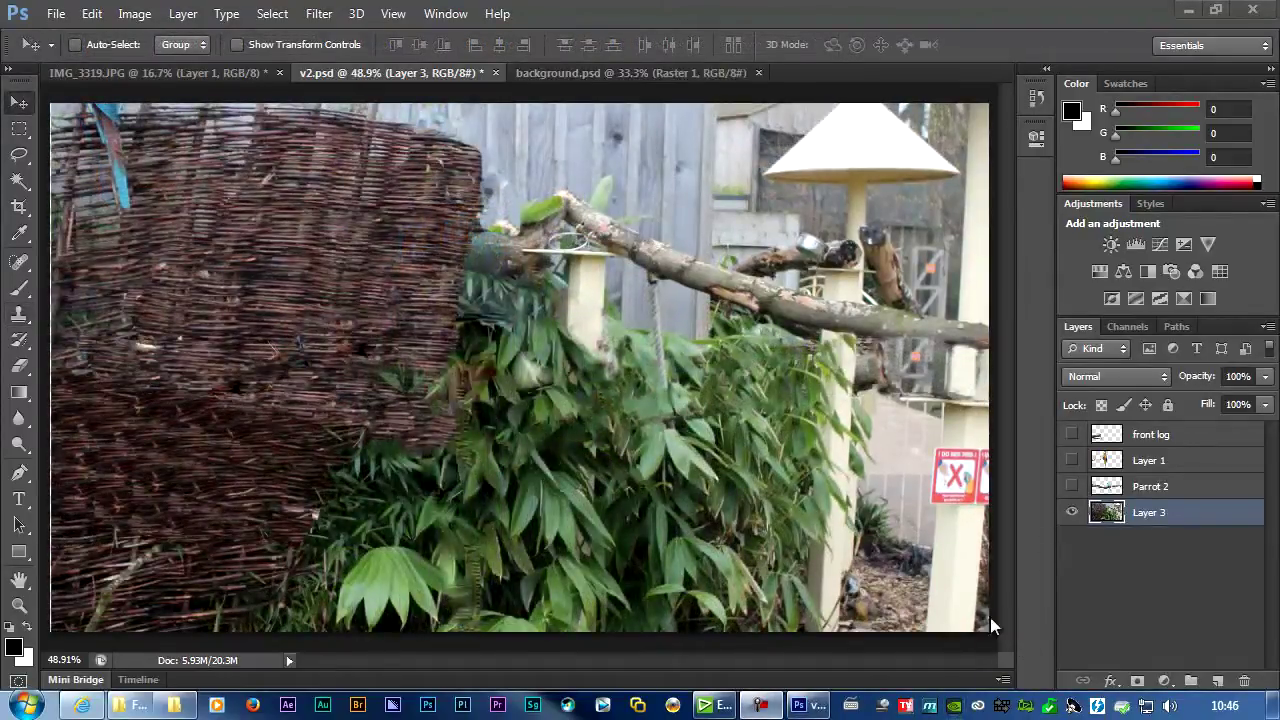
click(740, 450)
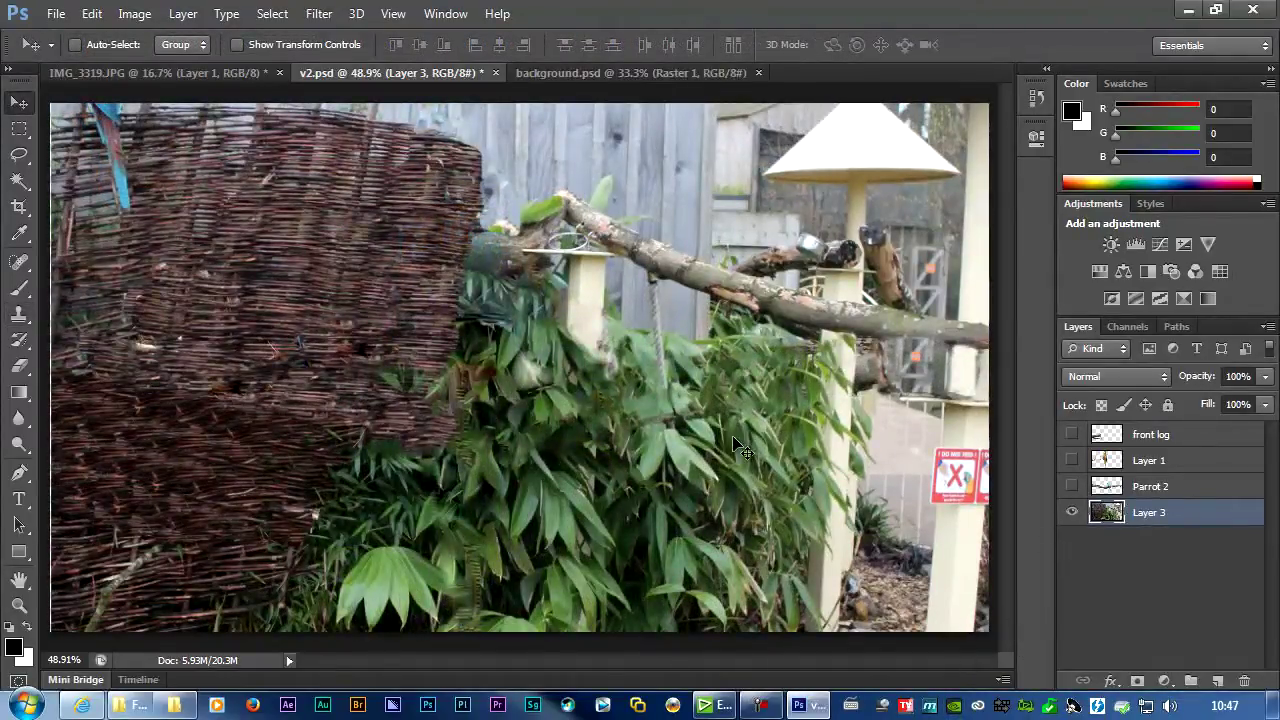
click(1071, 487)
click(1071, 460)
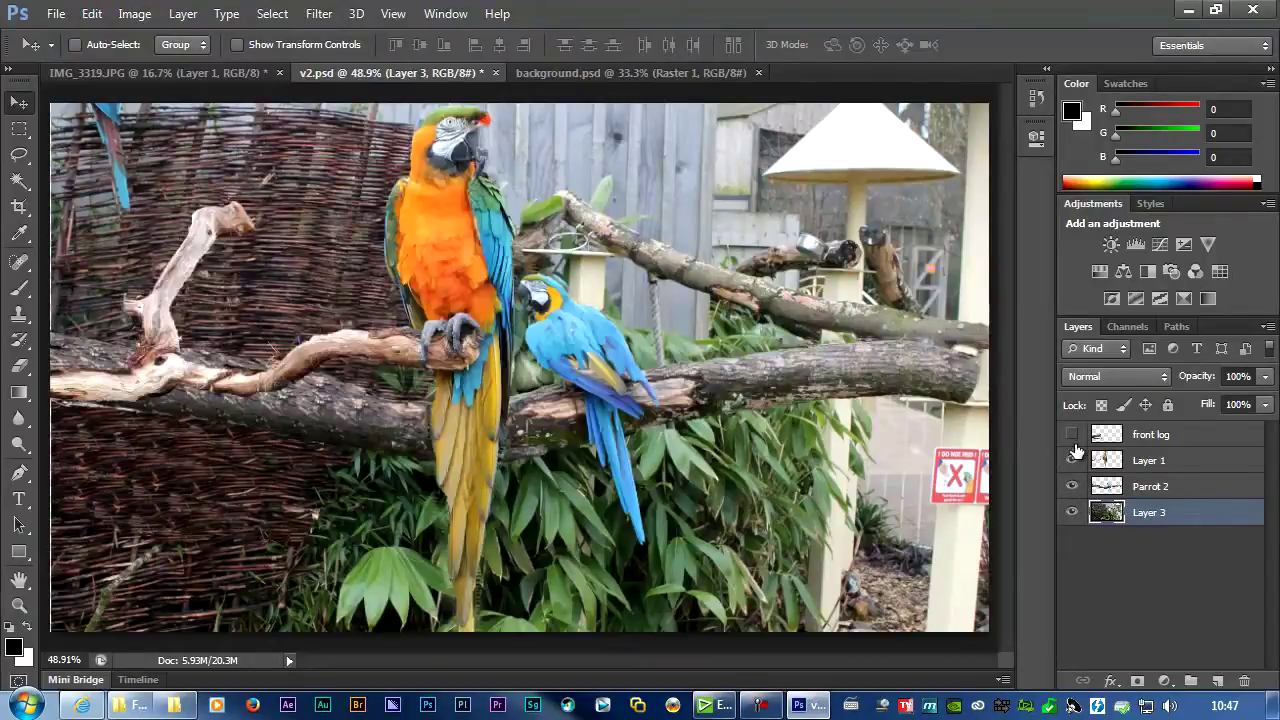
click(1071, 434)
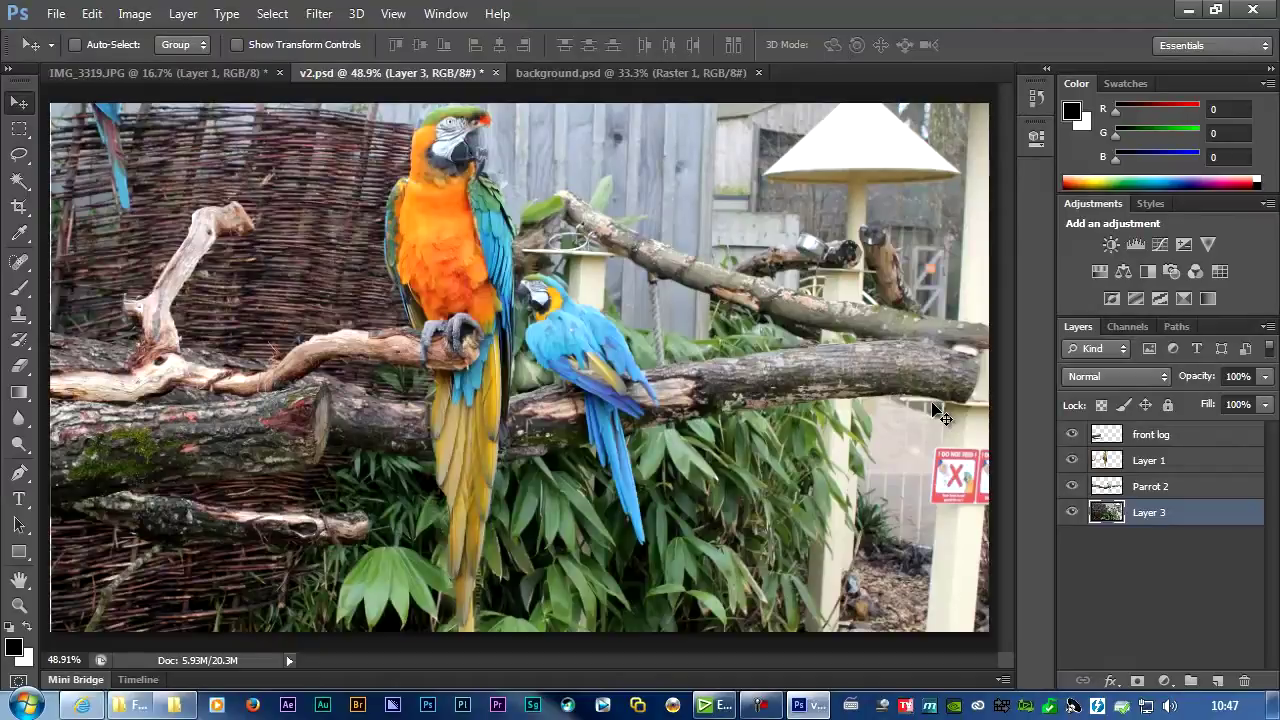
click(1071, 434)
click(1071, 460)
click(1071, 486)
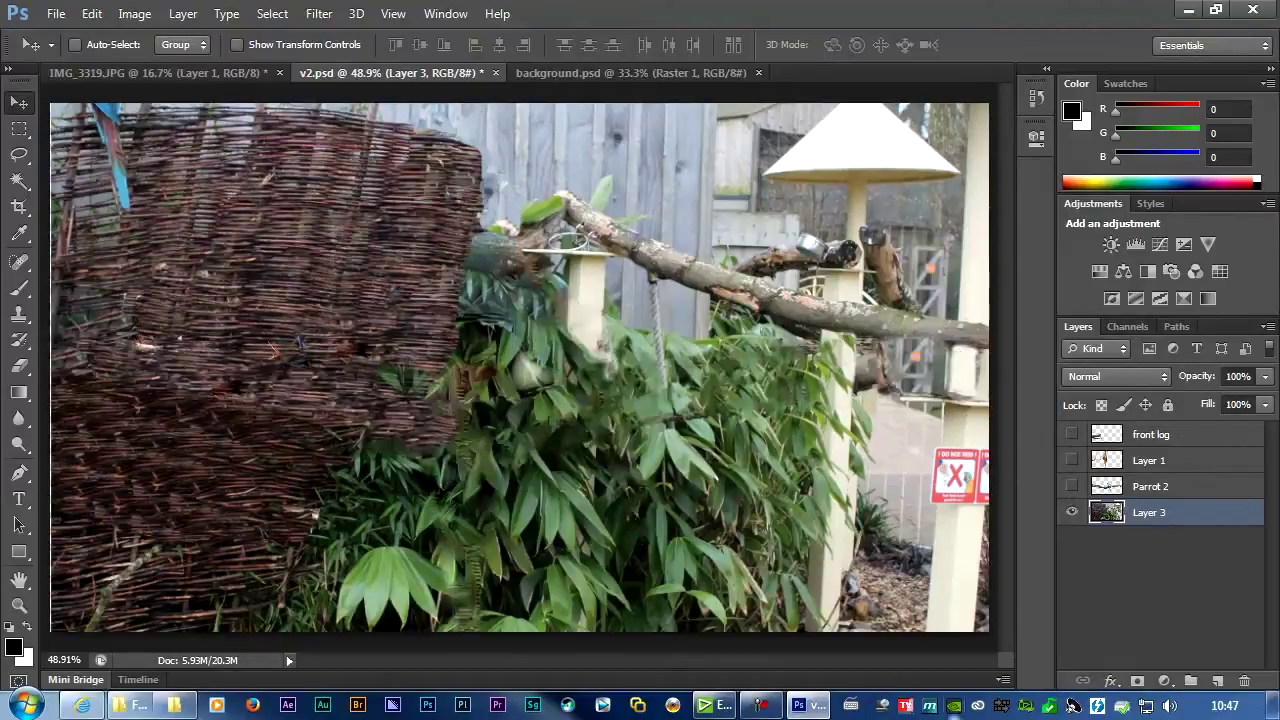
- Save the file as background.psd inside a newly created folder
click(56, 13)
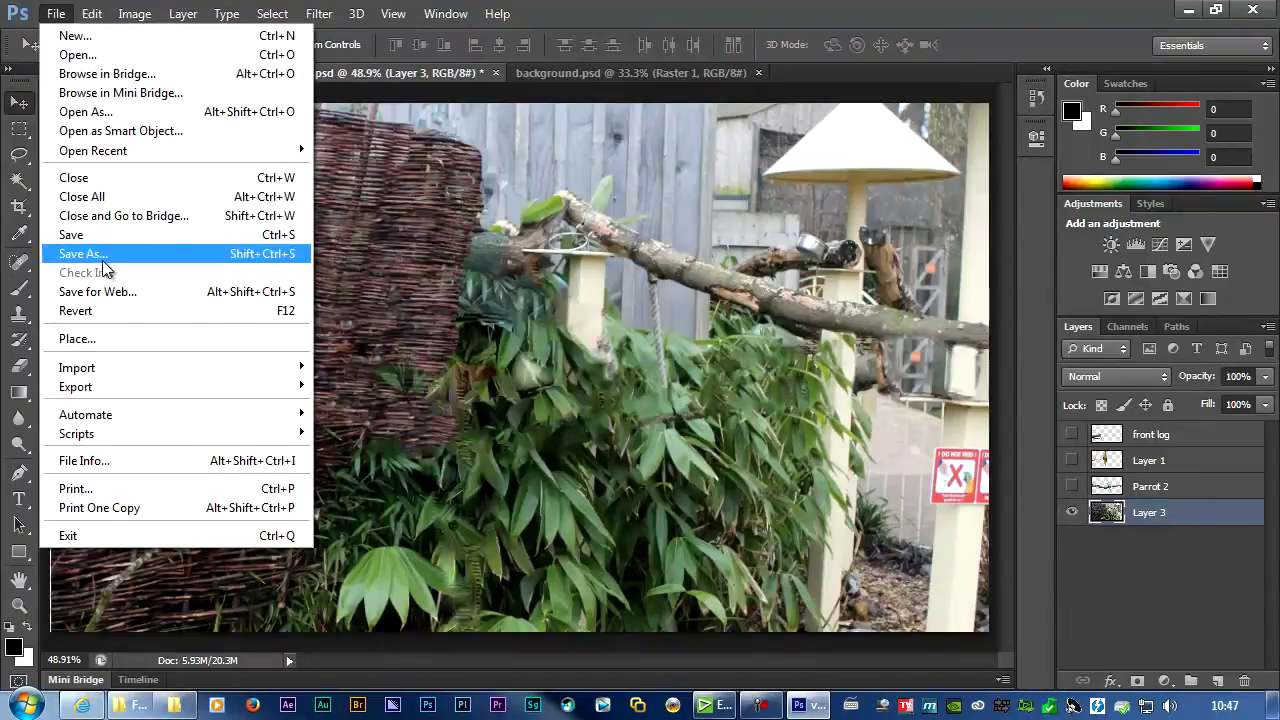
click(102, 258)
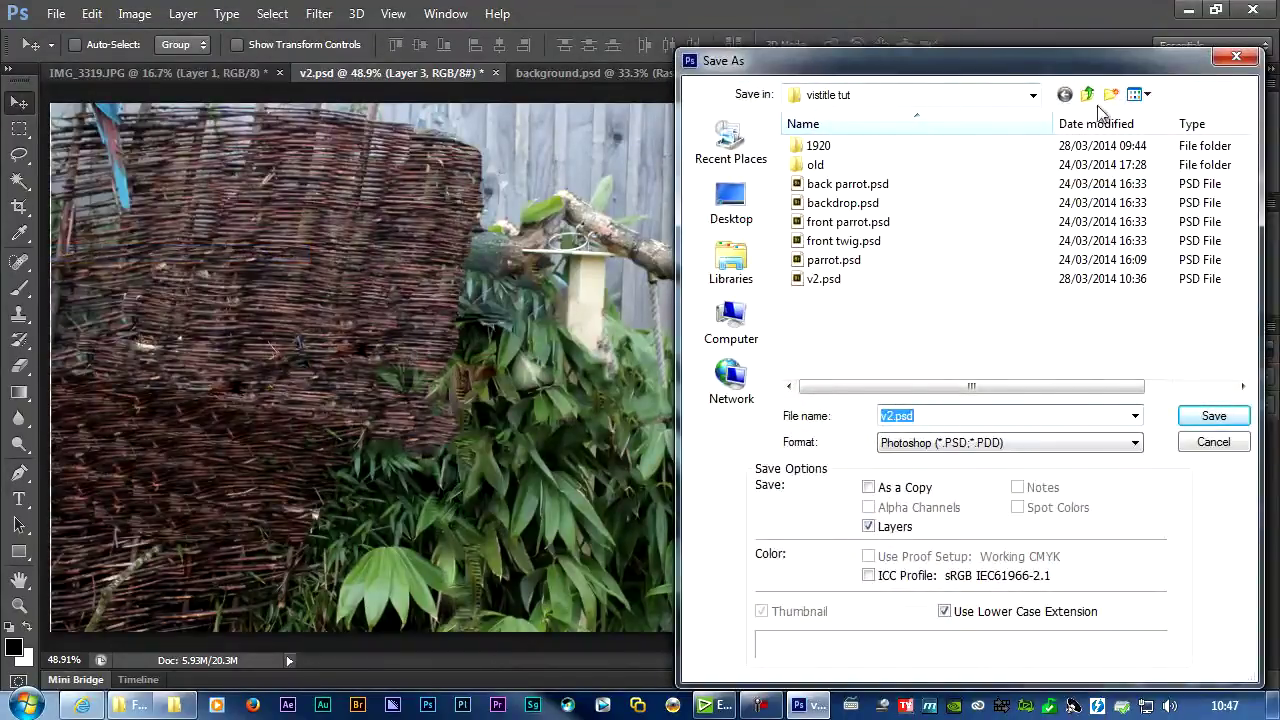
click(1111, 94)
key(Return)
double_click(927, 164)
text(background)
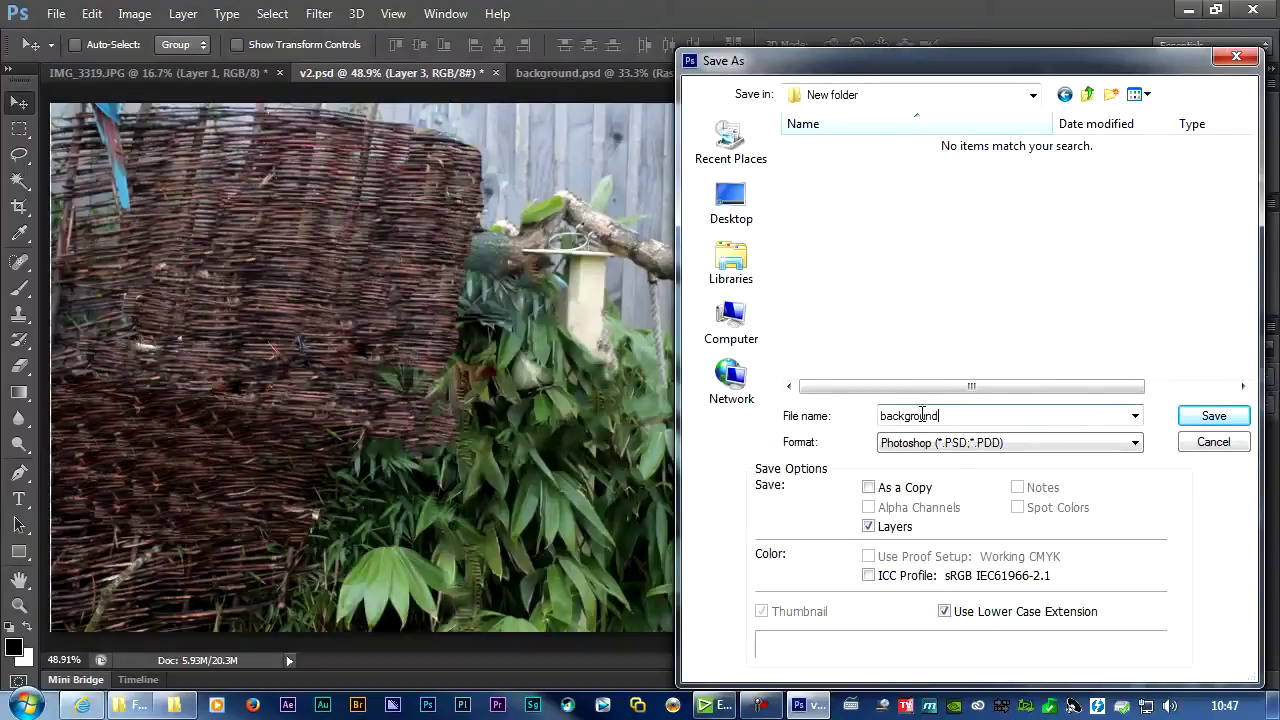
click(1211, 420)
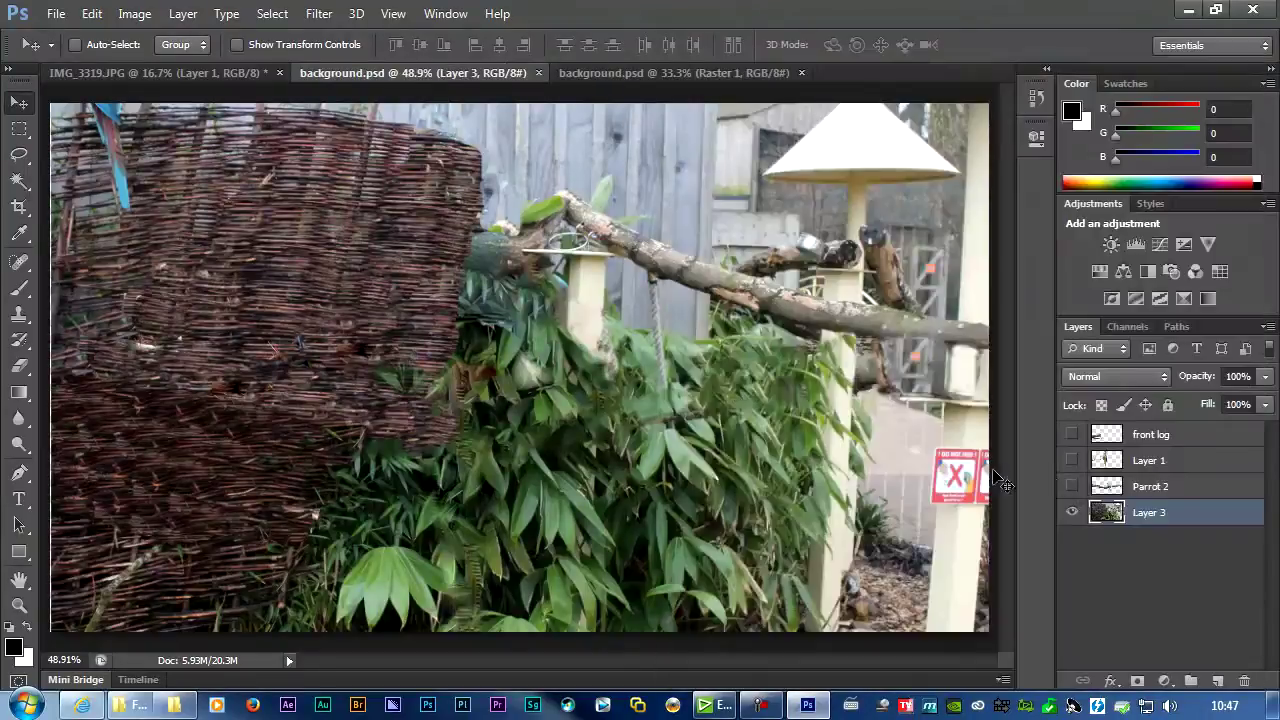
- Hide Layer 3, show Parrot 2, and save the file as back parrot.psd
click(1073, 512)
click(1073, 486)
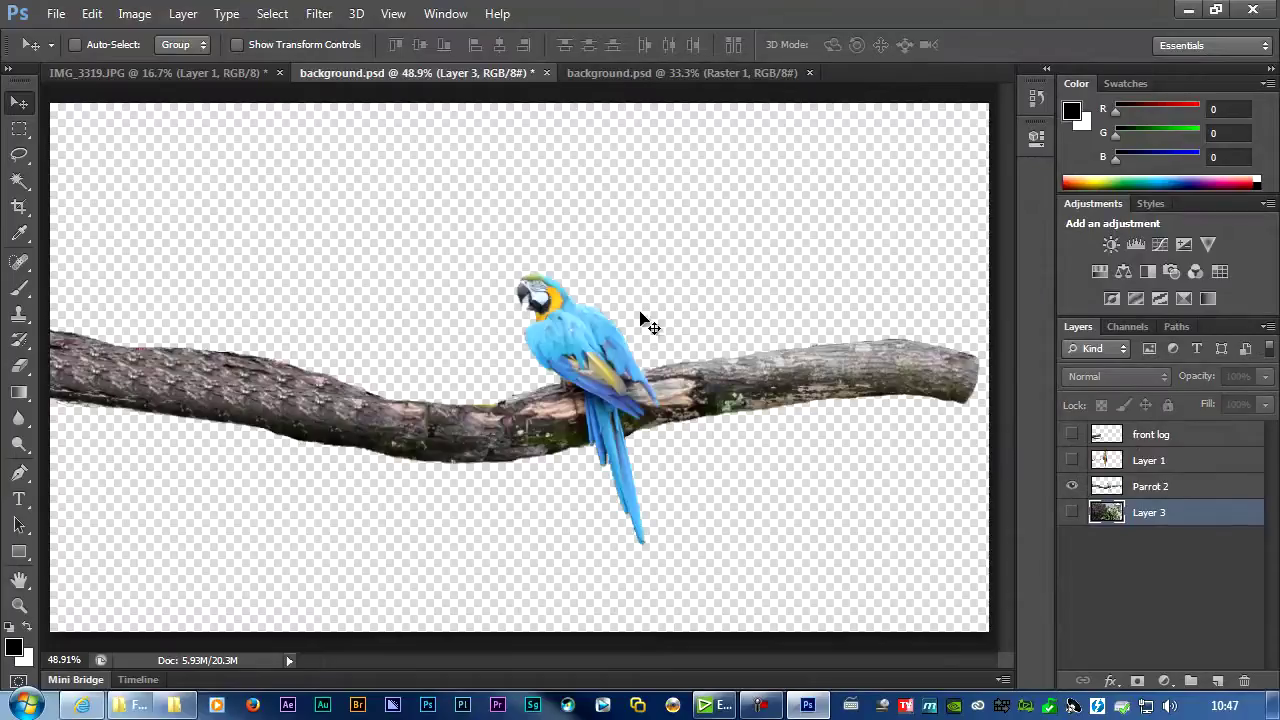
click(57, 14)
click(90, 254)
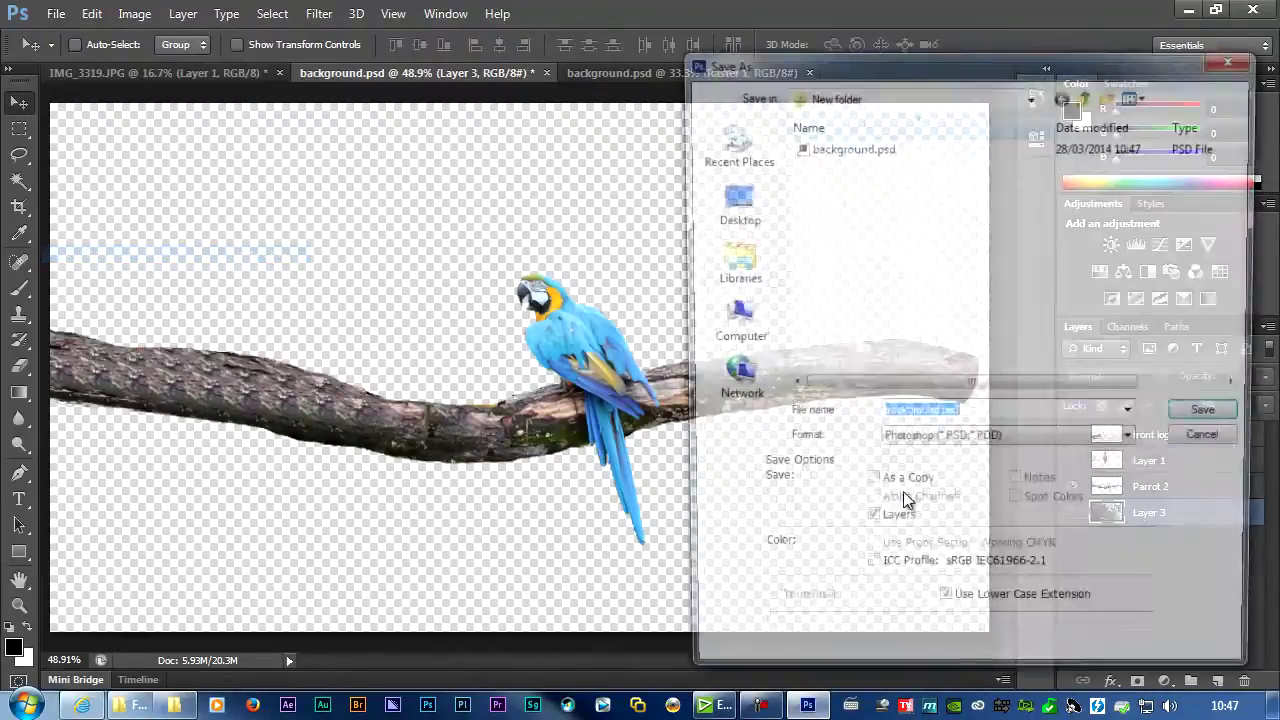
click(629, 79)
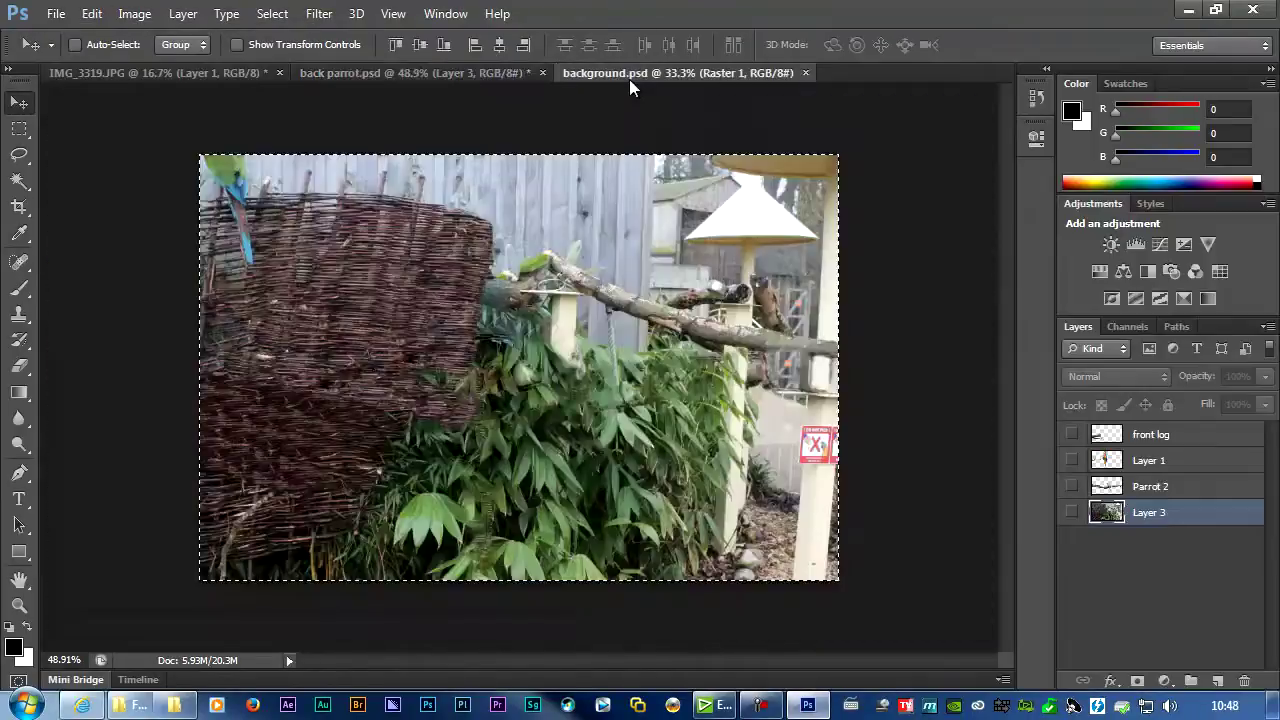
- Make Layer 3, the parrot and front log layers visible again
click(490, 74)
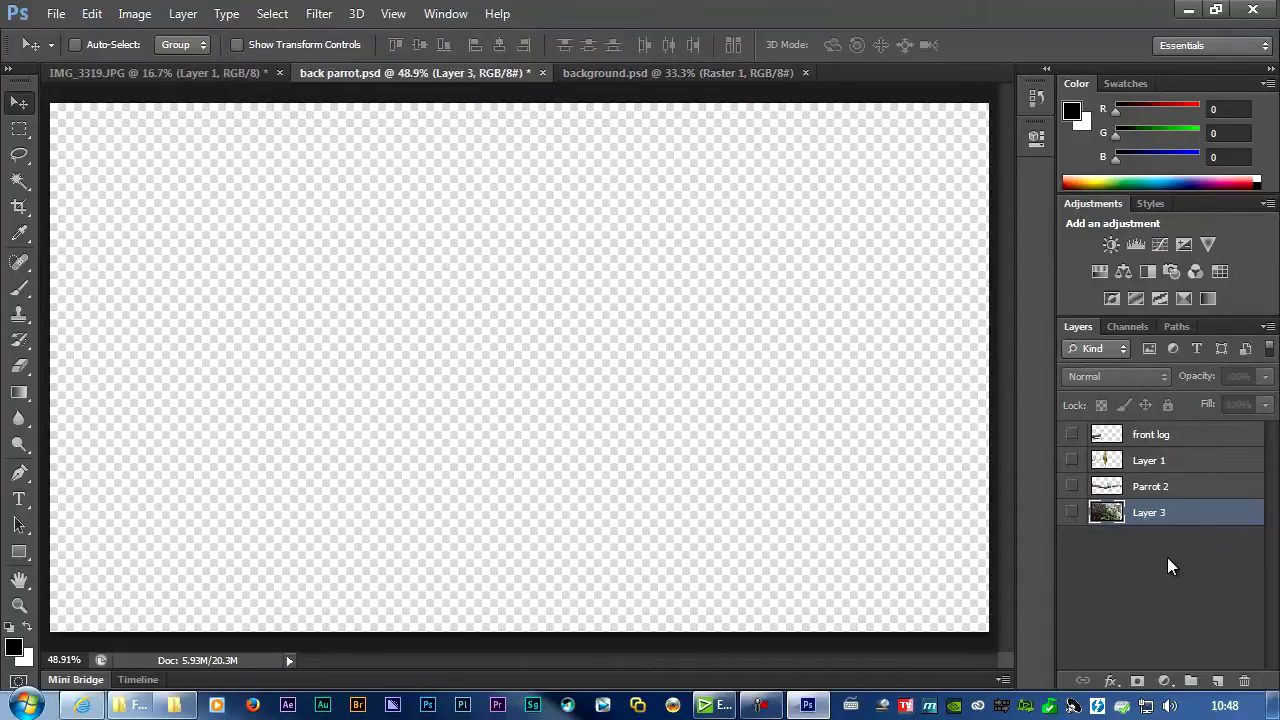
click(1073, 512)
drag(1070, 478, 1080, 440)
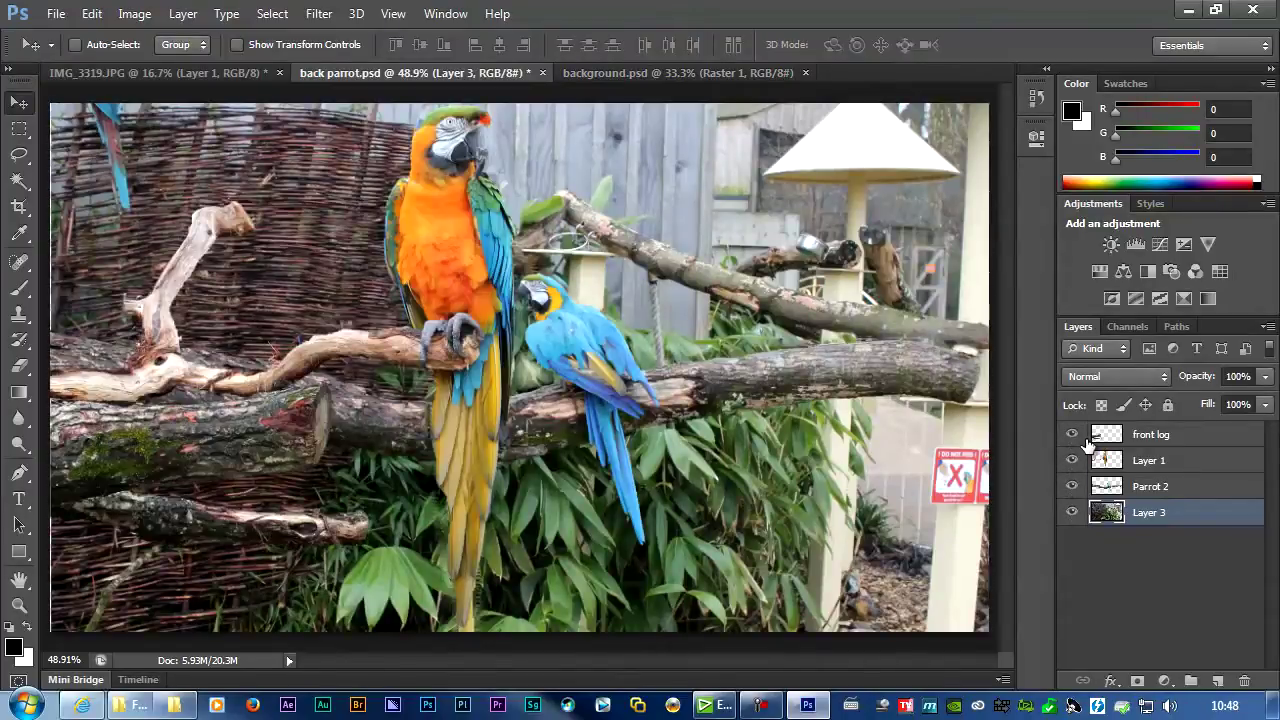